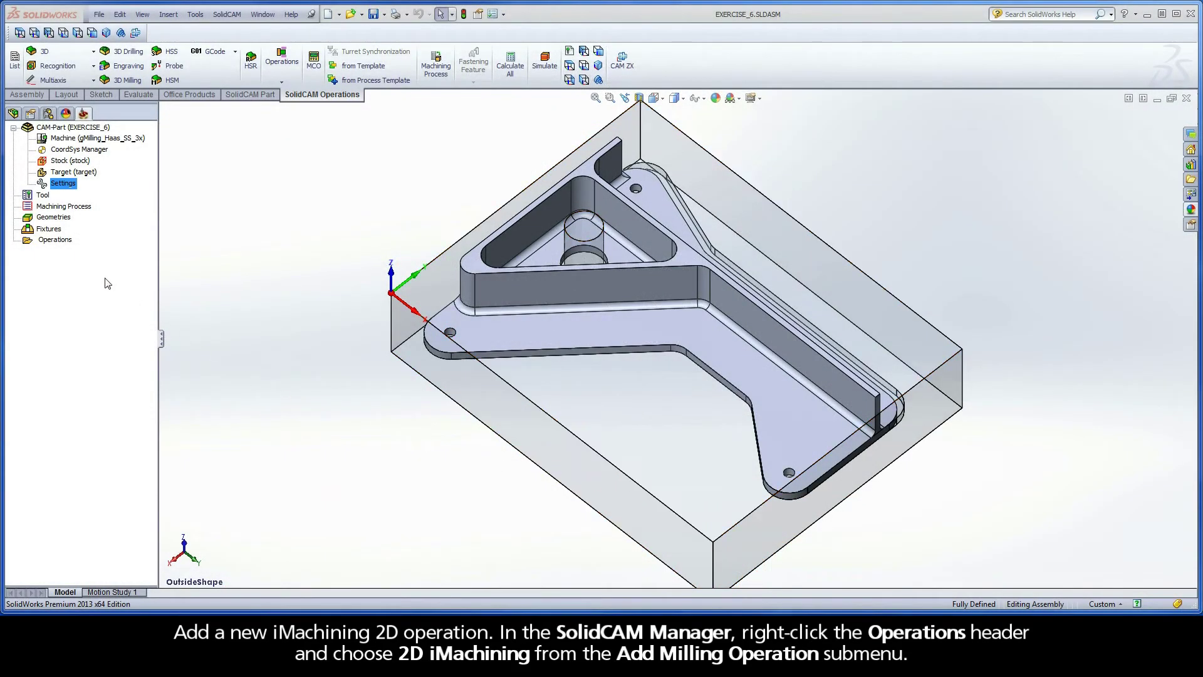
Step: Add a 2D iMachining iRough operation under Operations and start a new 'contour' geometry
right_click(62, 242)
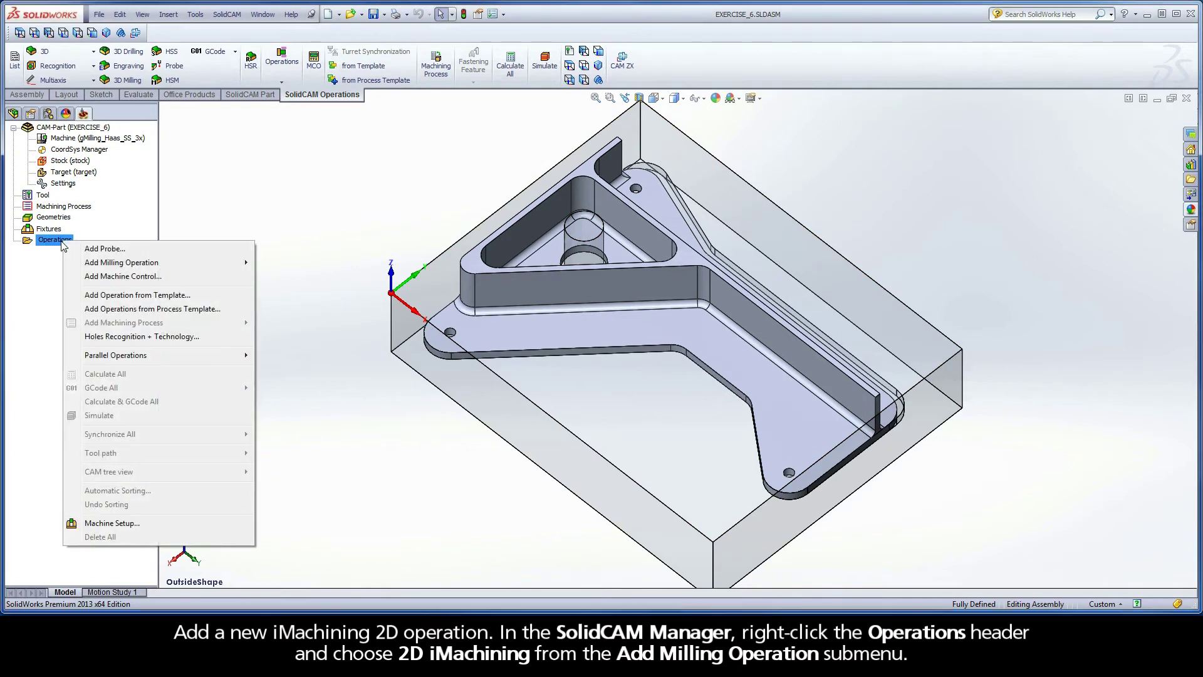
mouse_move(113, 264)
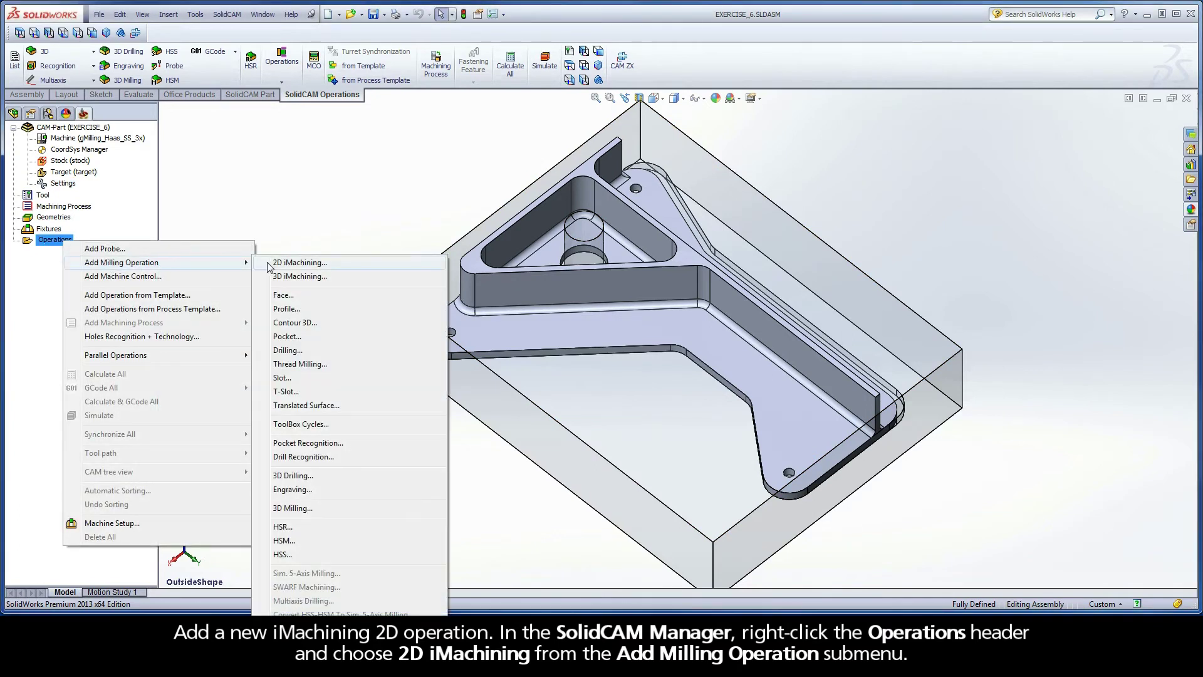
click(325, 266)
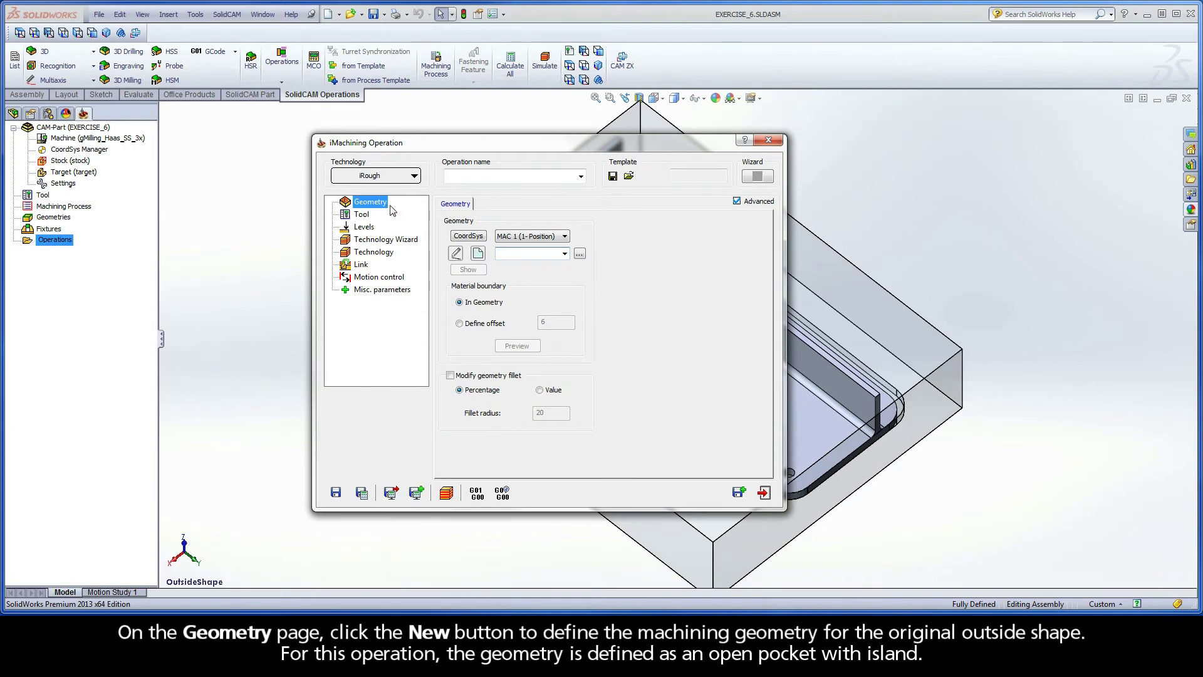
click(478, 253)
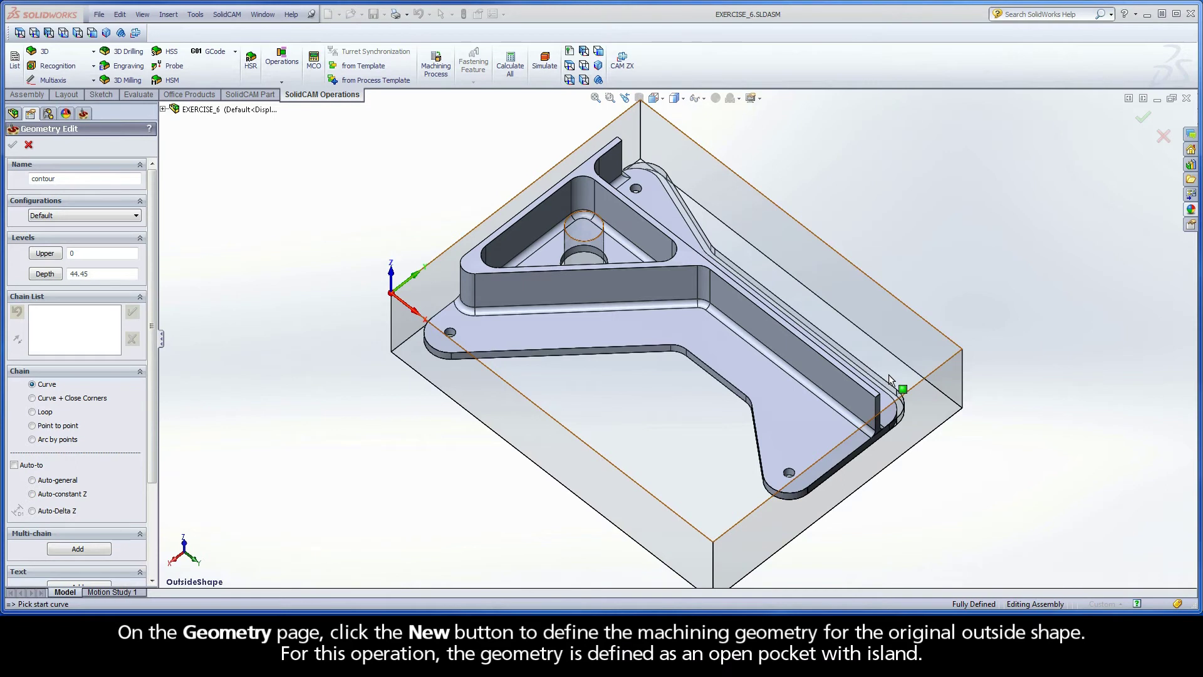
Step: Chain the stock's bottom outline at auto-constant Z 44.45 and mark 1-Chain as open
click(935, 427)
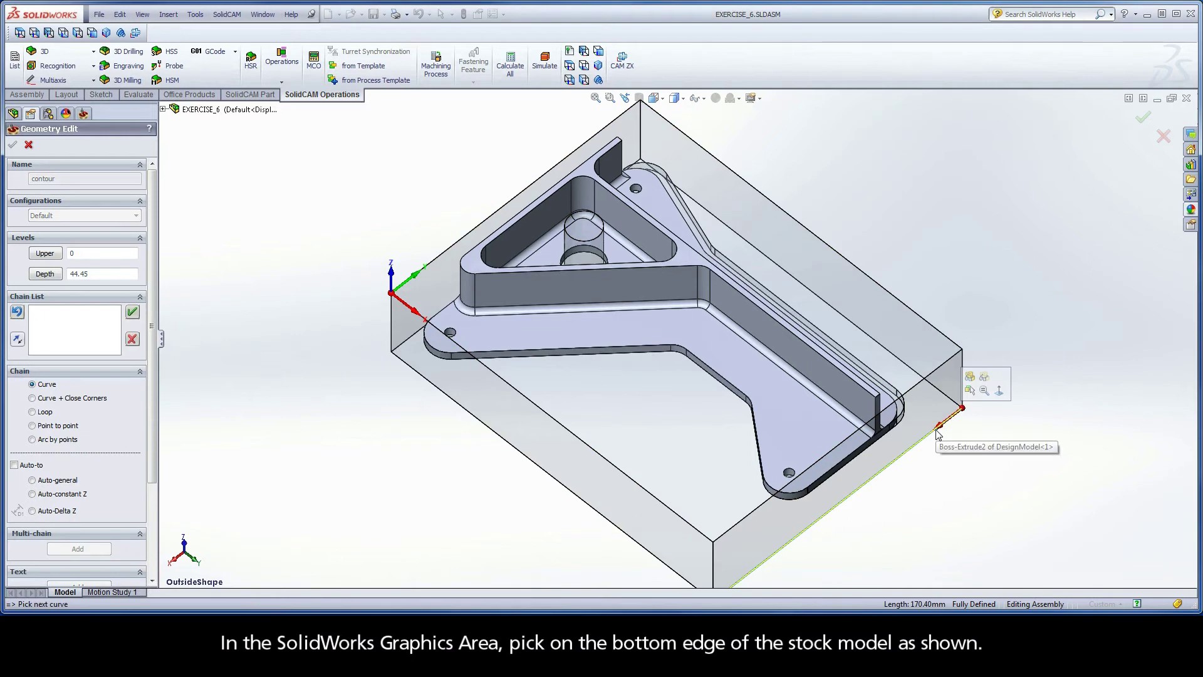
click(32, 494)
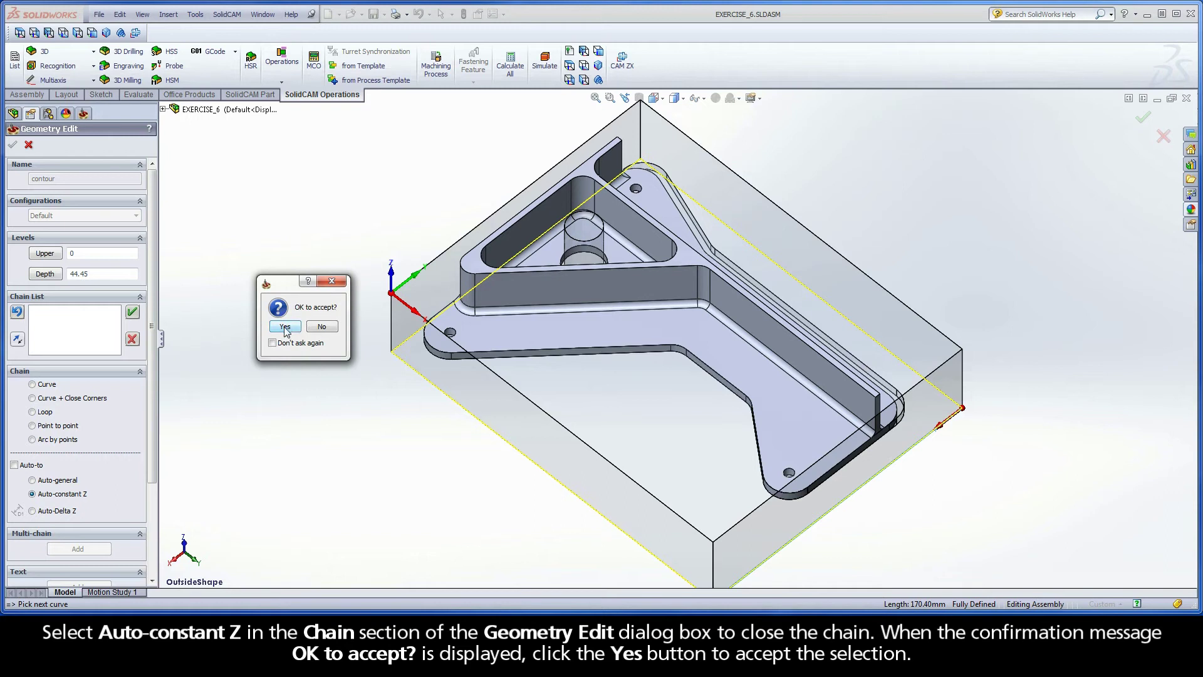
click(285, 327)
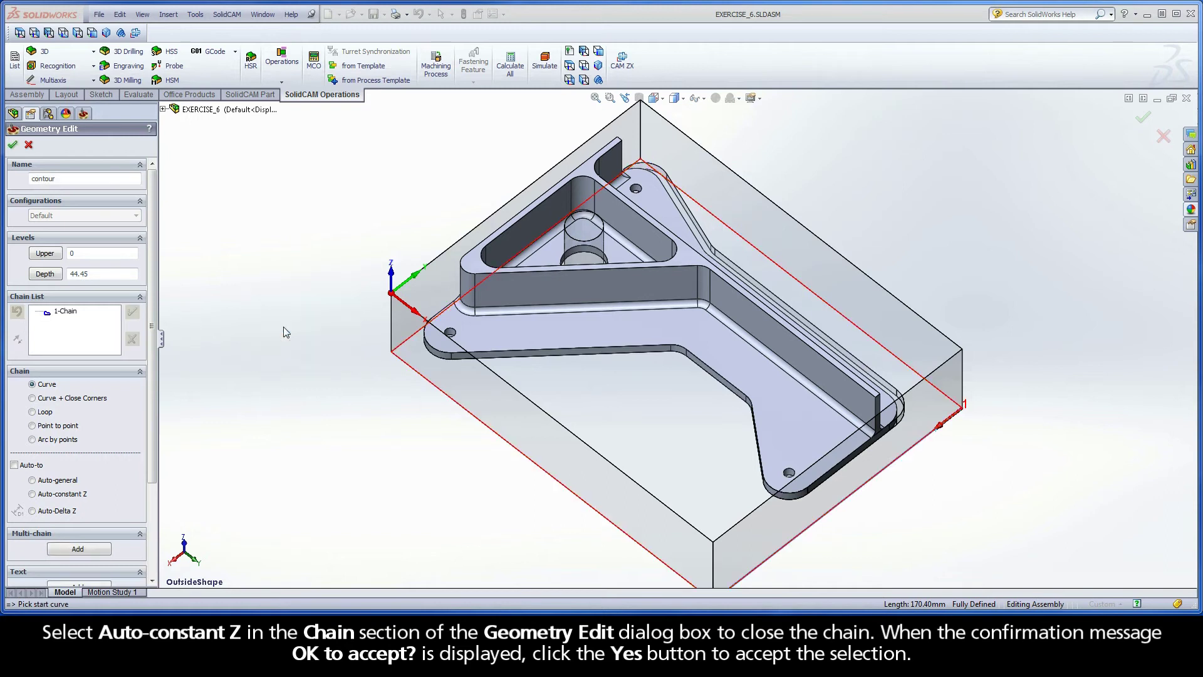
right_click(76, 313)
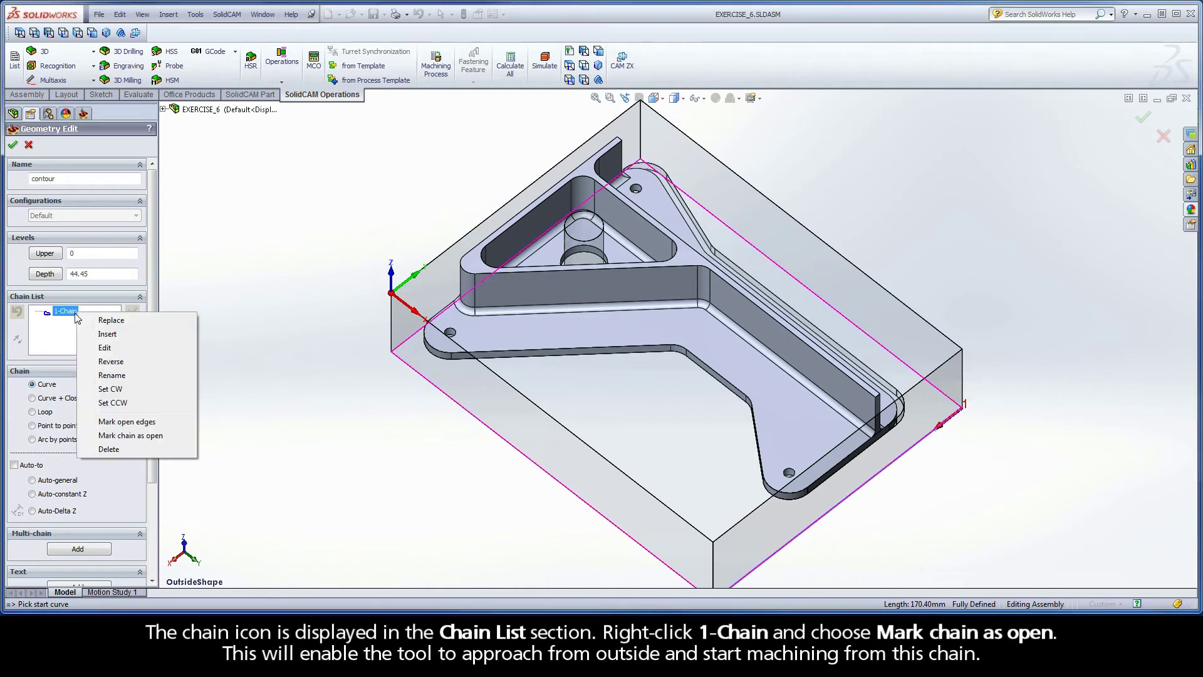
click(152, 435)
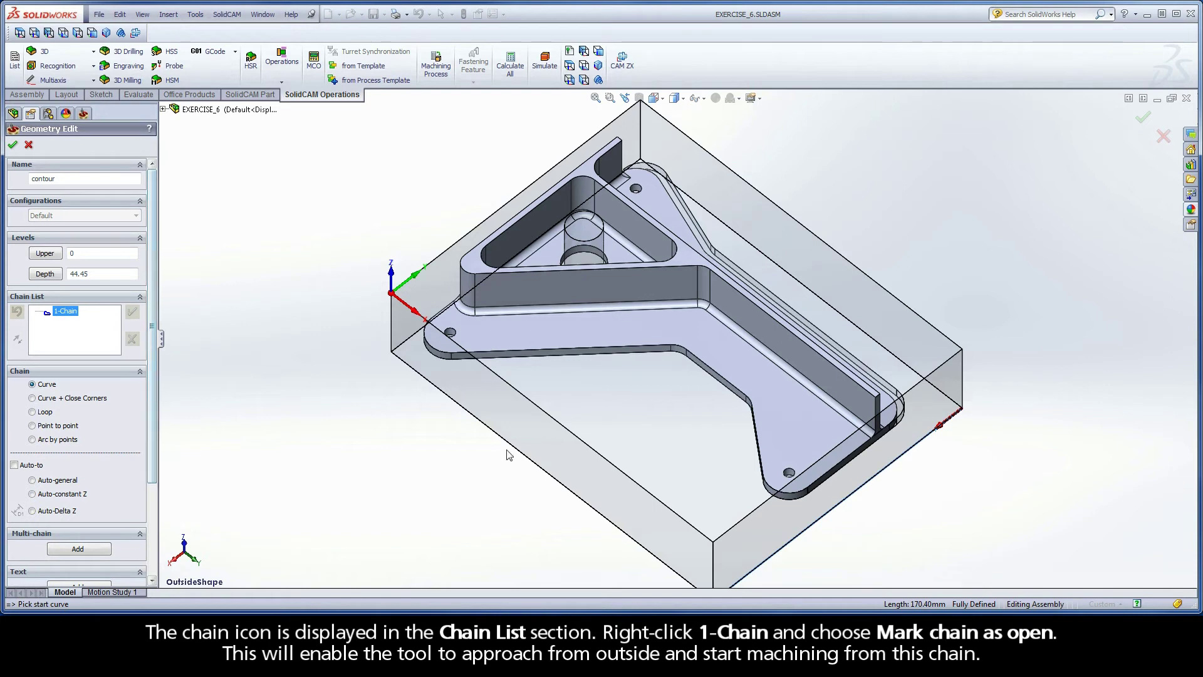
Step: Chain the part's bottom outline as a second chain and confirm the geometry as iRough_contour
click(885, 431)
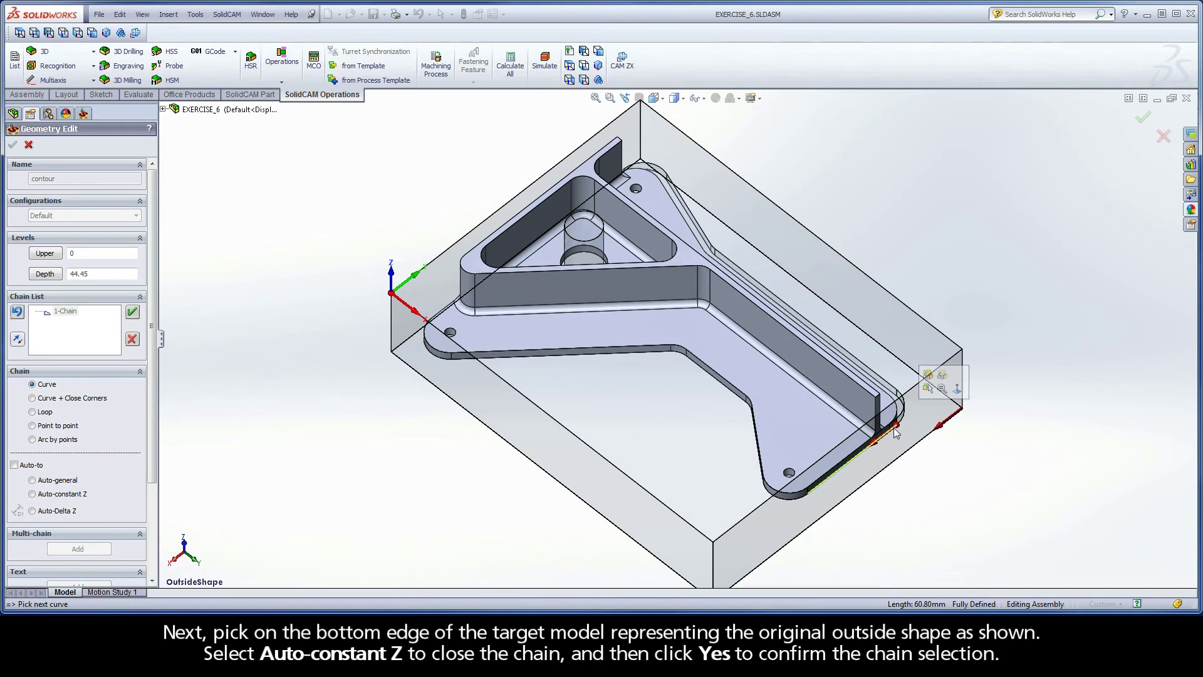
click(32, 494)
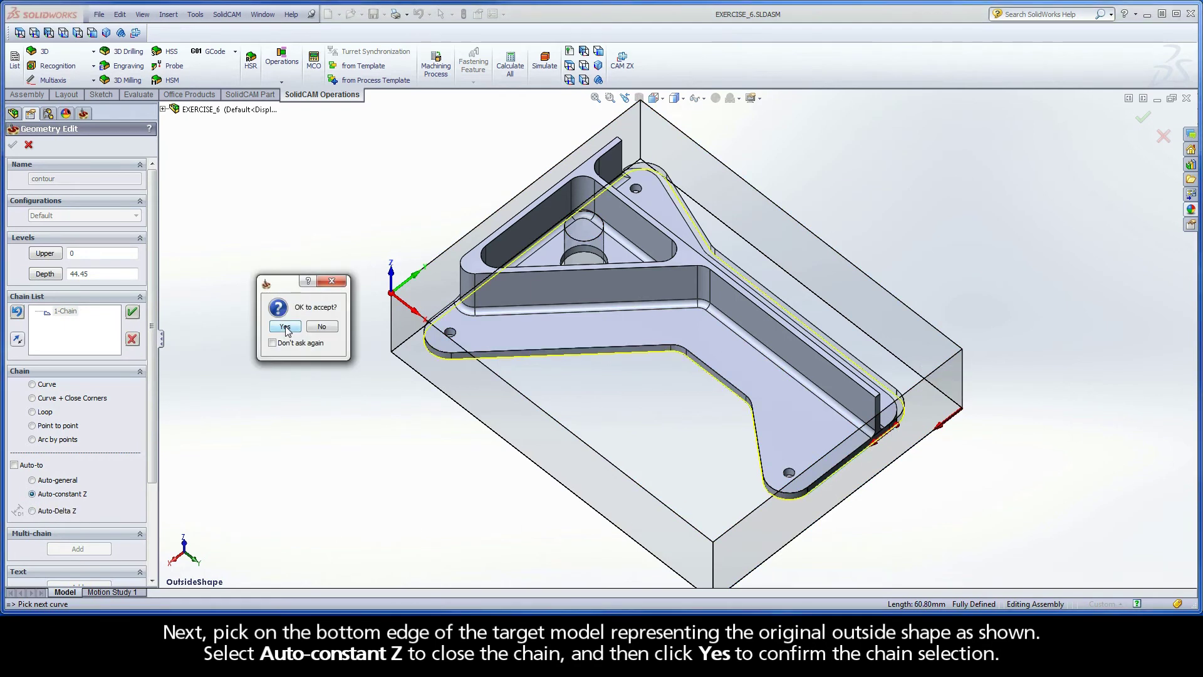
click(285, 326)
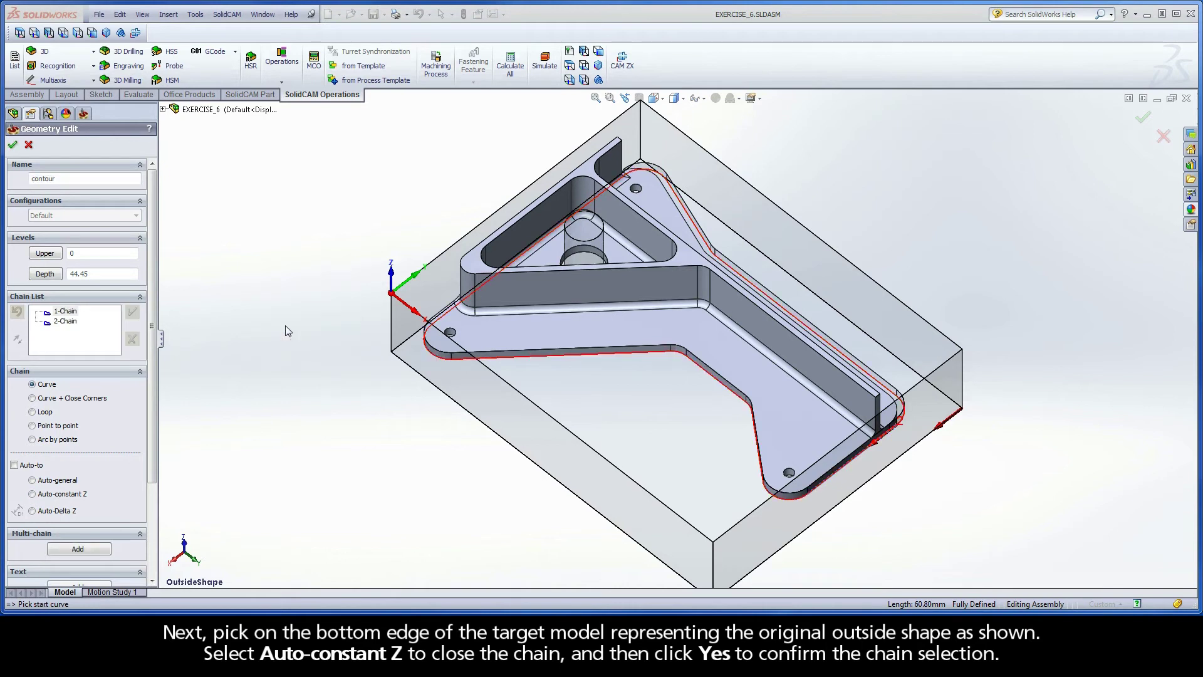
click(13, 146)
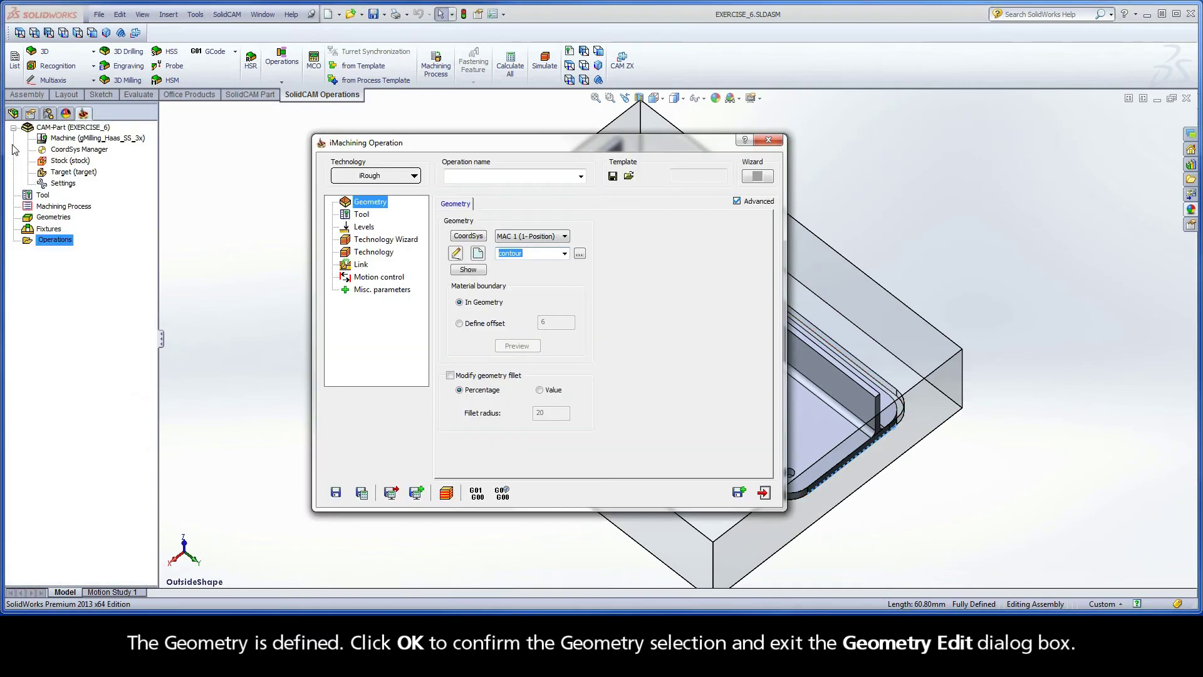
click(363, 215)
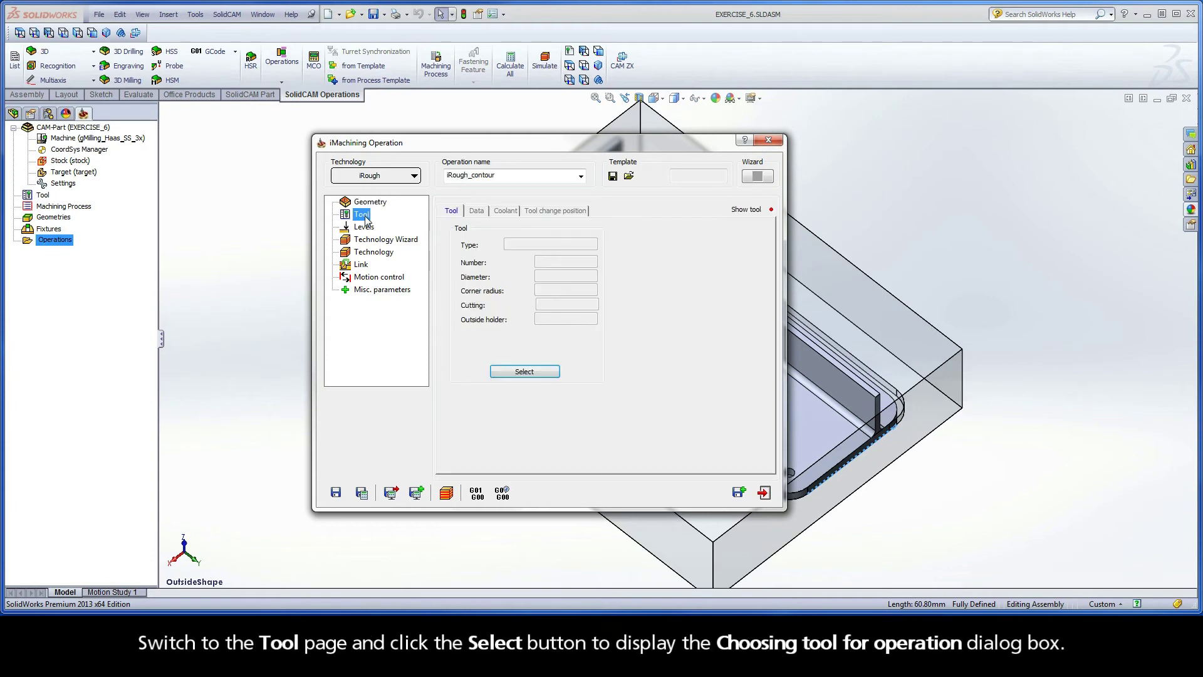
Step: Assign tool 2, the 12.5 mm end mill with 24 mm cutting length and 45 helix
click(524, 372)
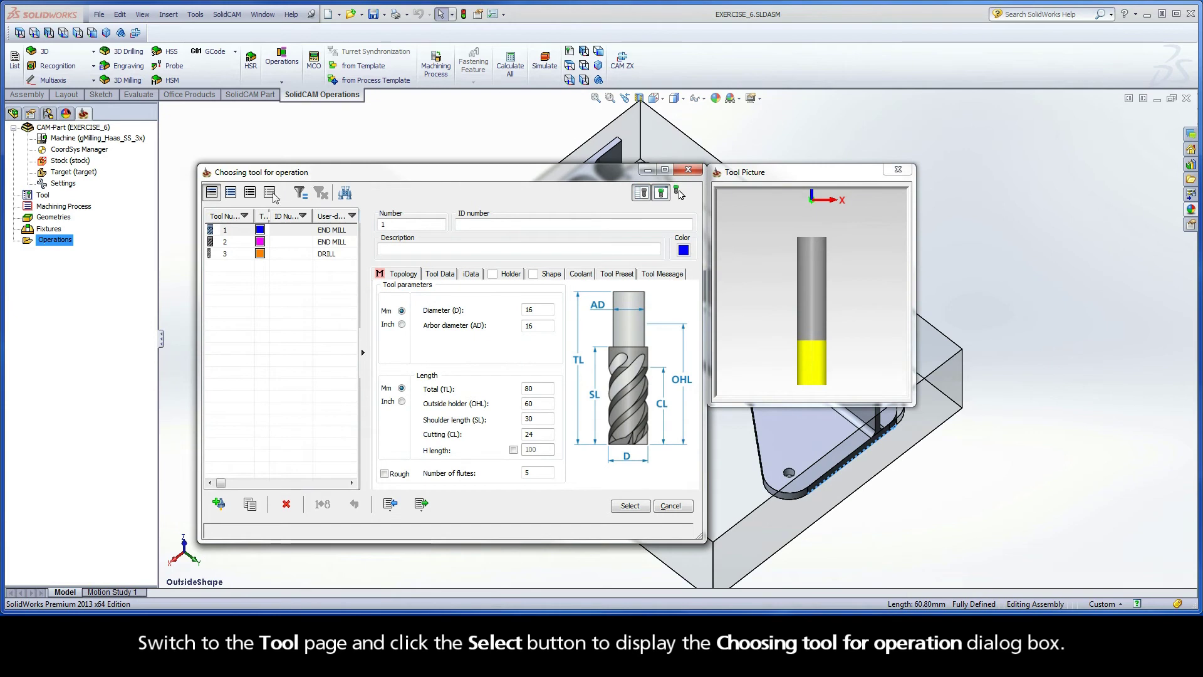
click(231, 243)
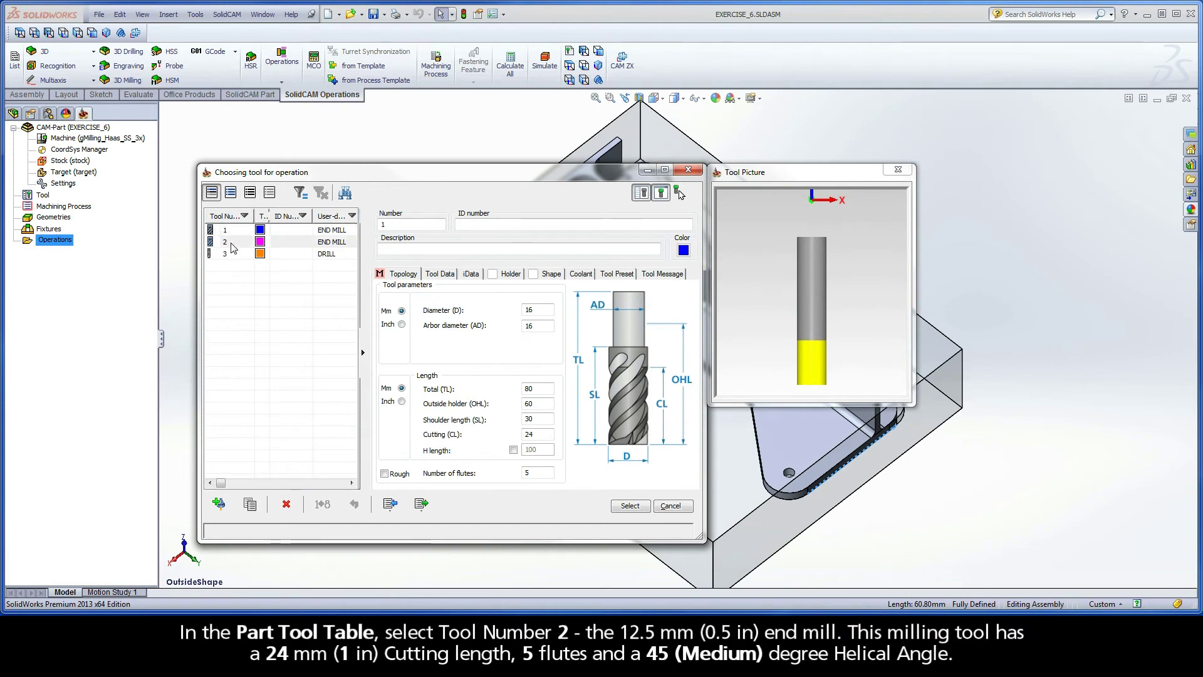
click(539, 311)
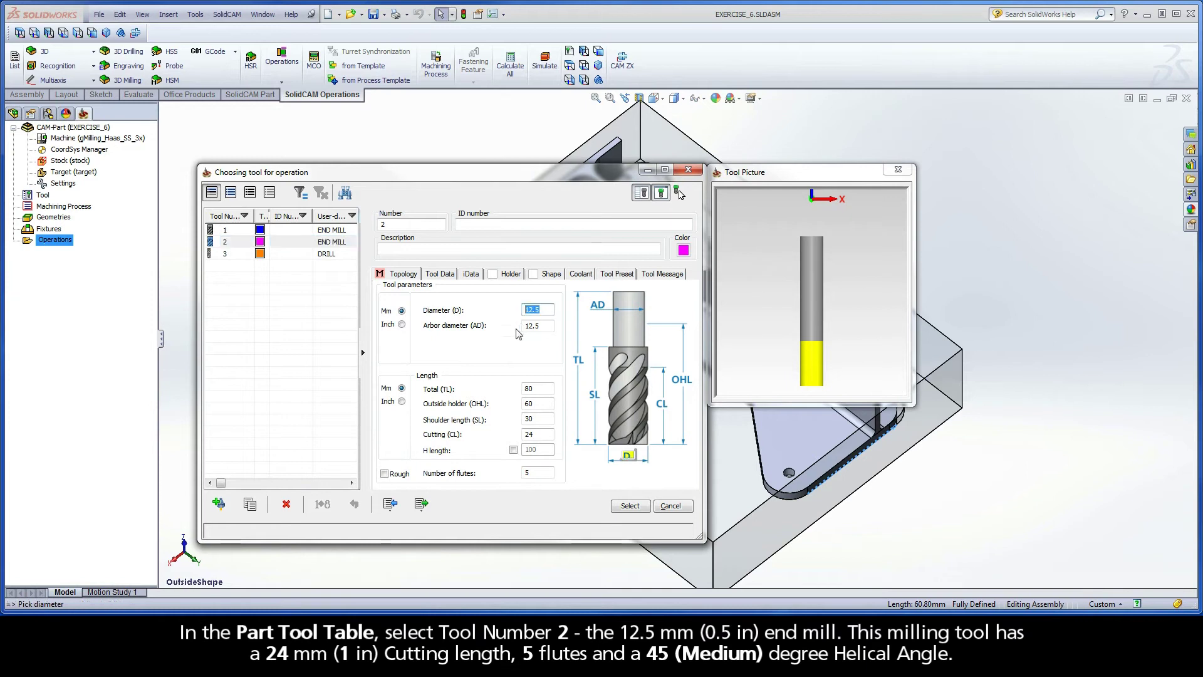
click(541, 435)
drag(541, 434, 513, 477)
click(471, 274)
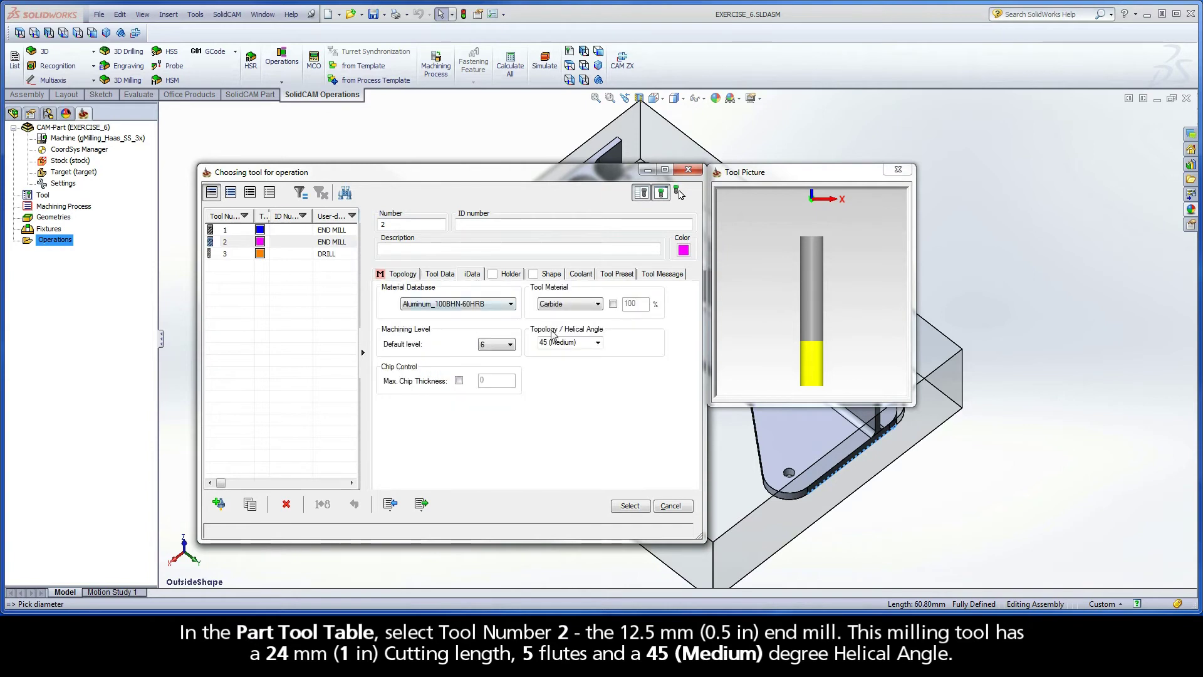
click(587, 342)
click(630, 508)
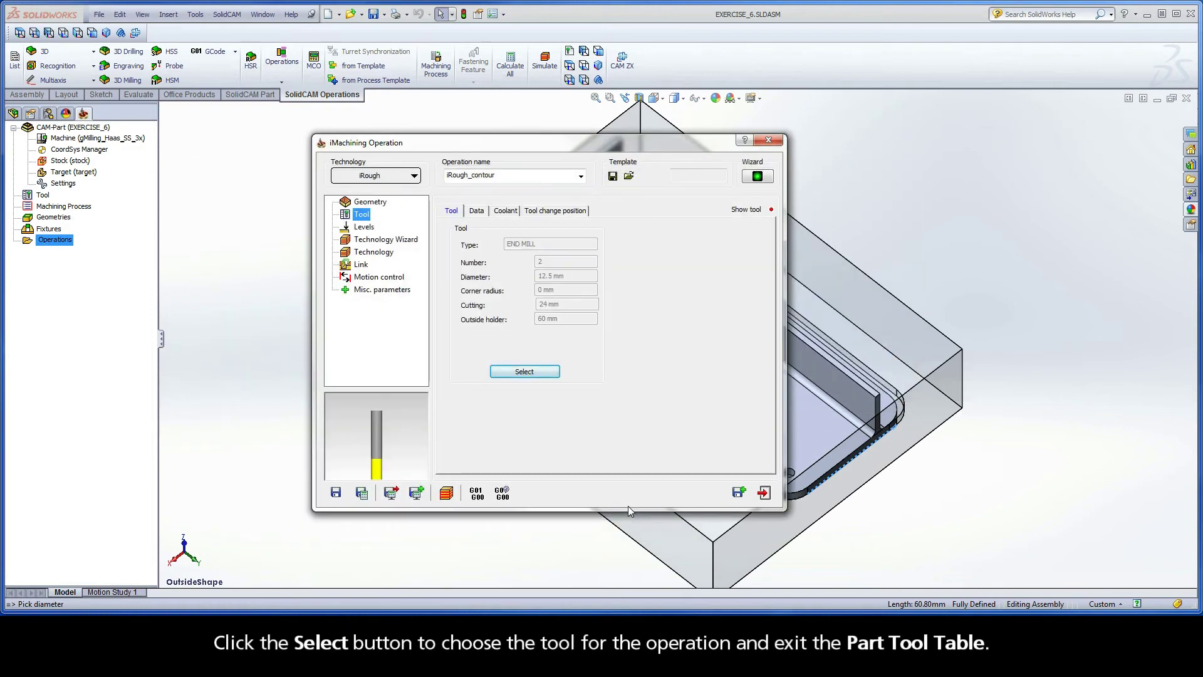
Step: Set the operation's upper level at the stock's top face
click(370, 229)
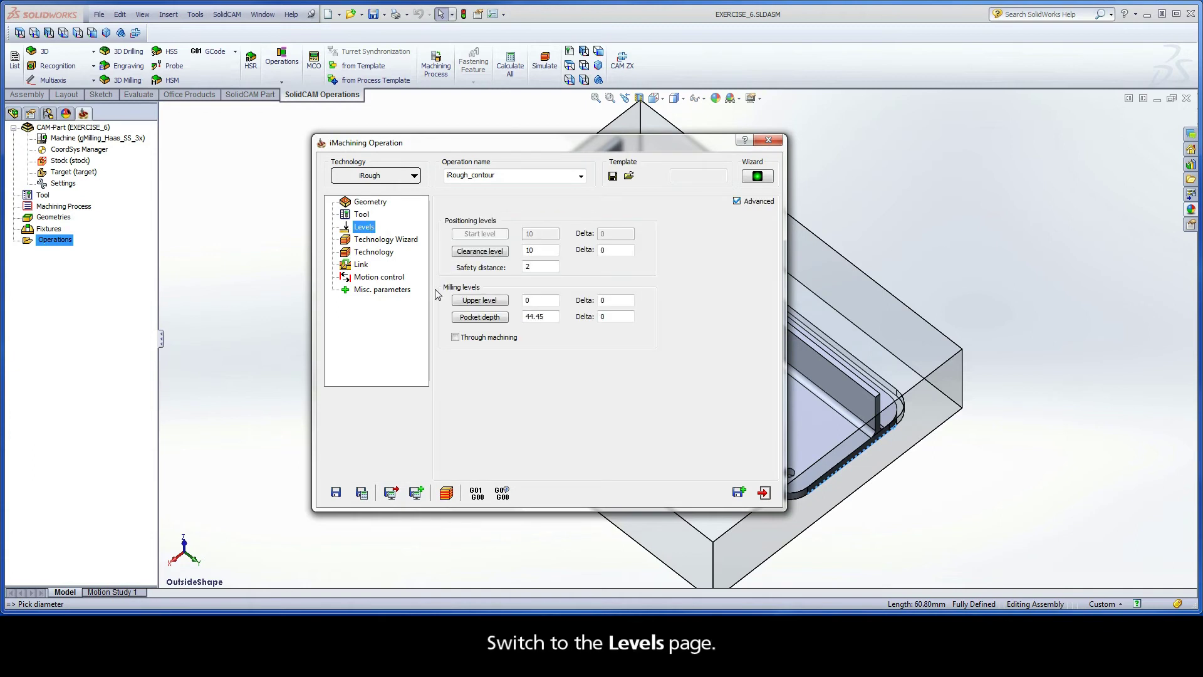
click(480, 300)
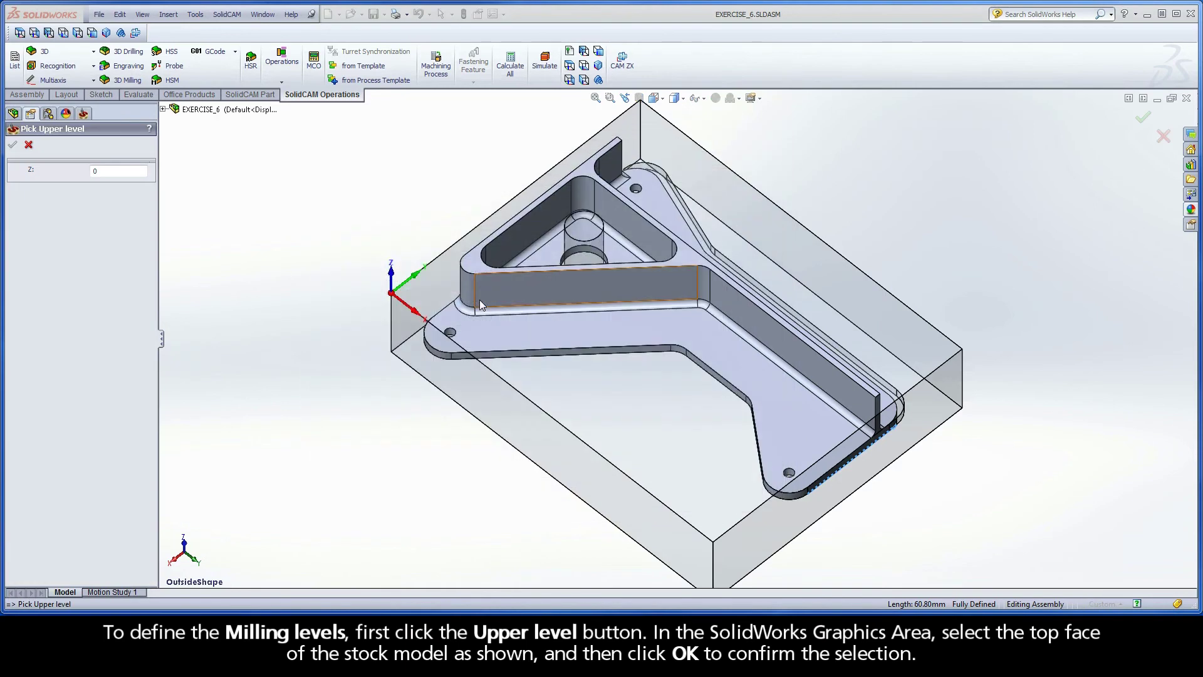
click(420, 300)
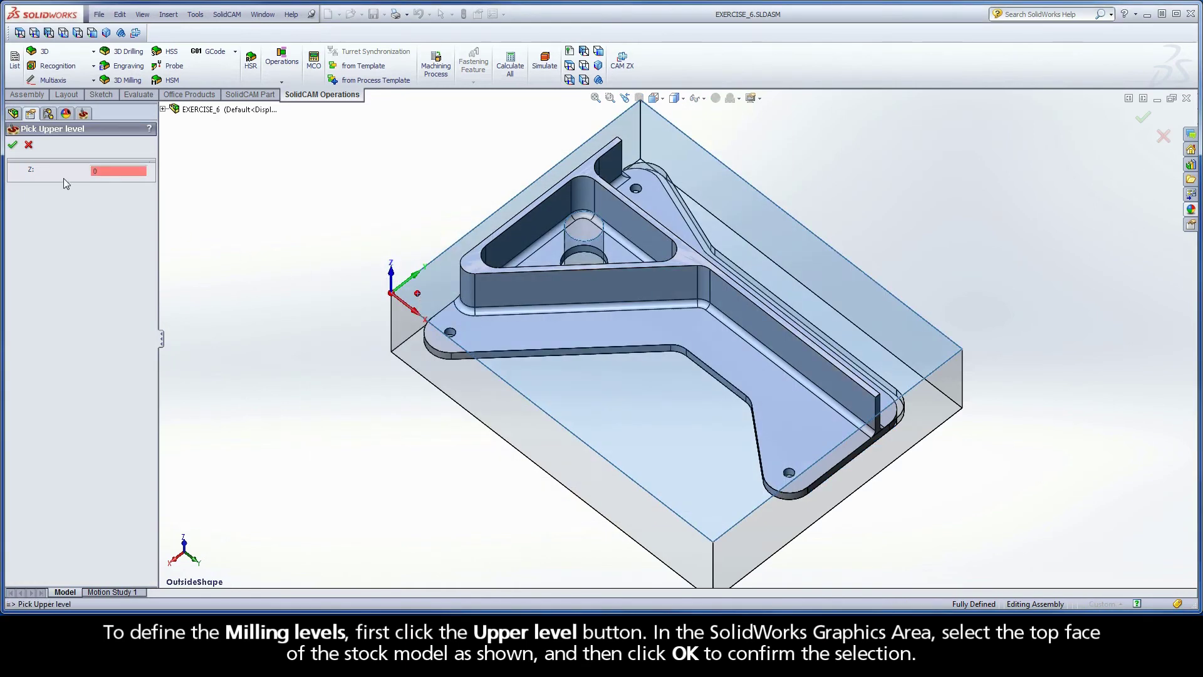
click(13, 146)
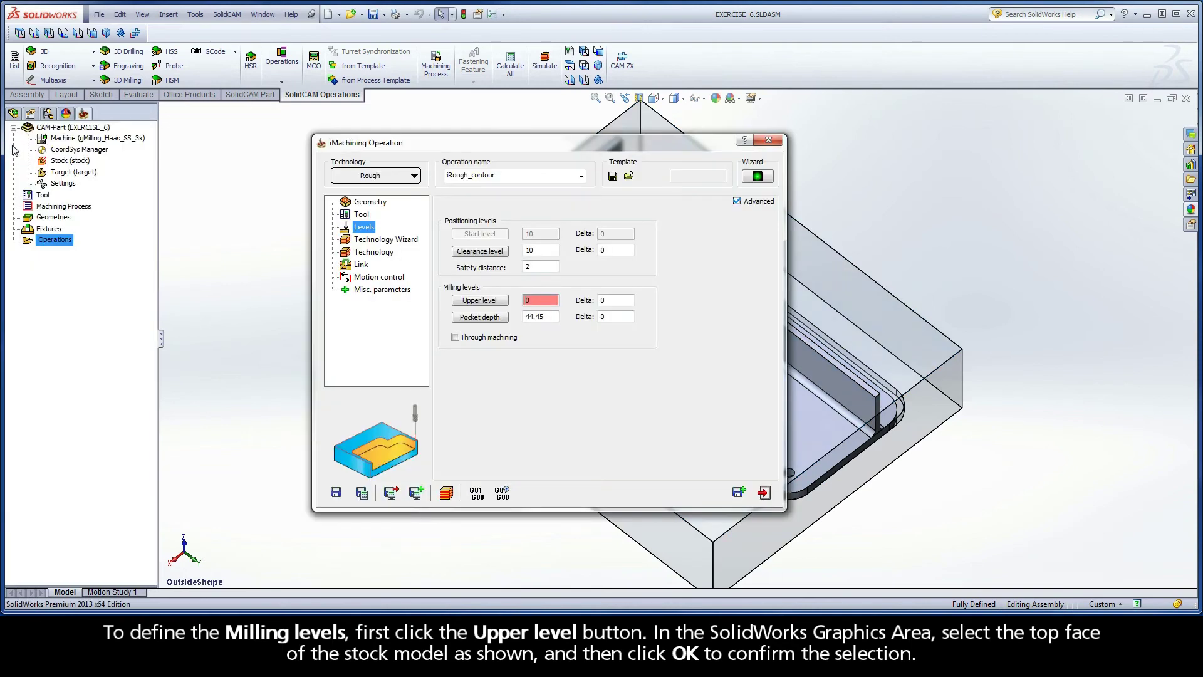
Step: Set pocket depth to the part's bottom edge (33.575) with a -0.76 delta
click(480, 318)
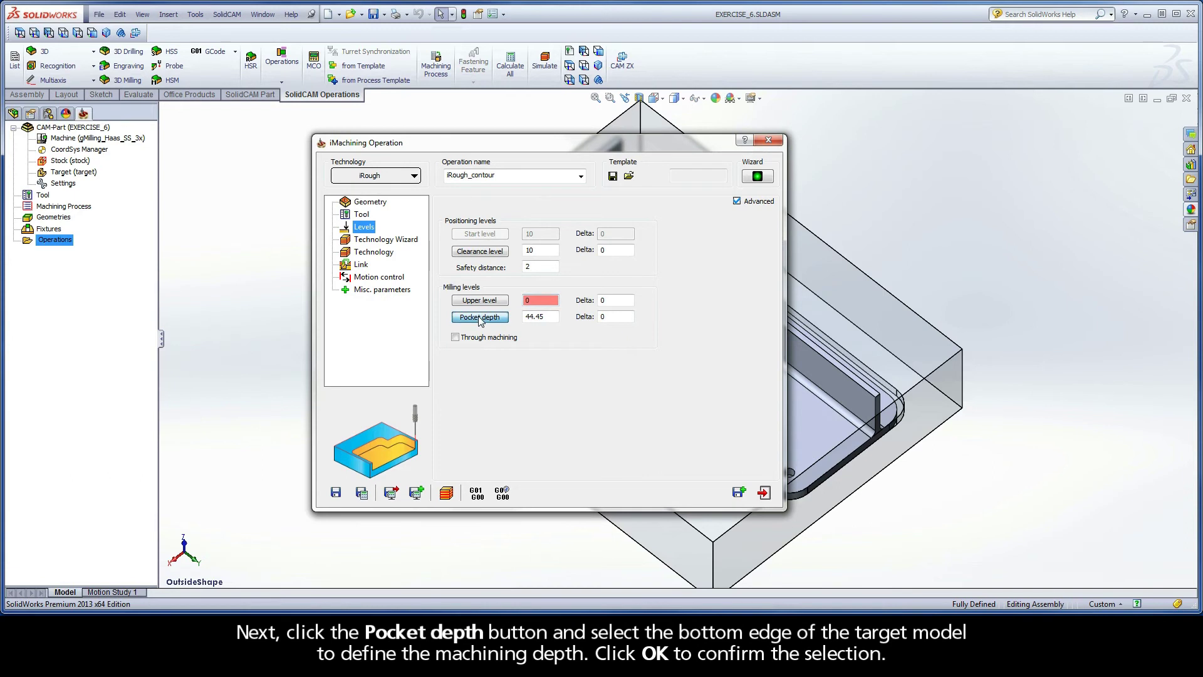
click(453, 358)
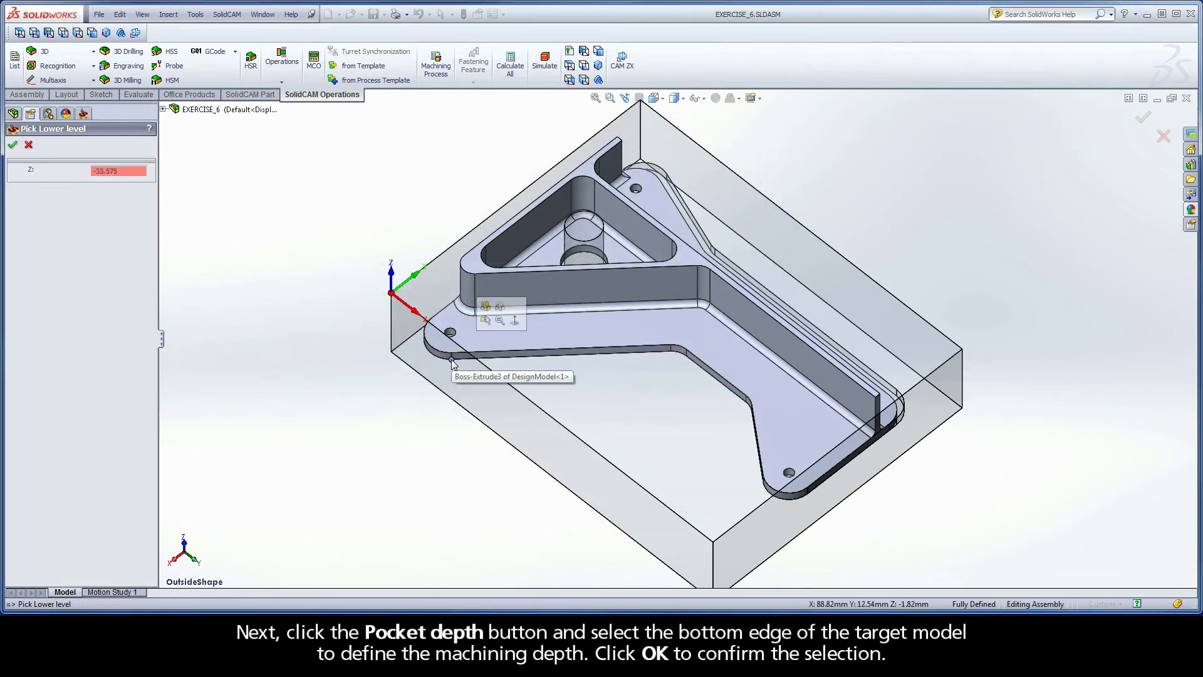
click(13, 145)
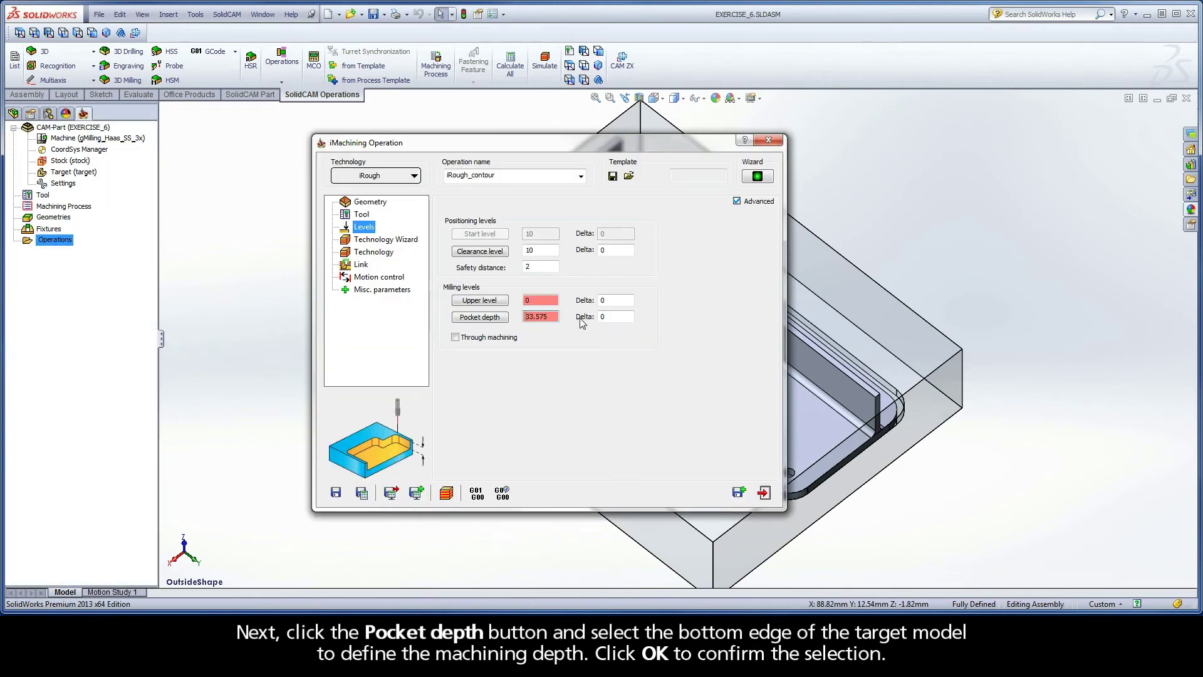
double_click(610, 318)
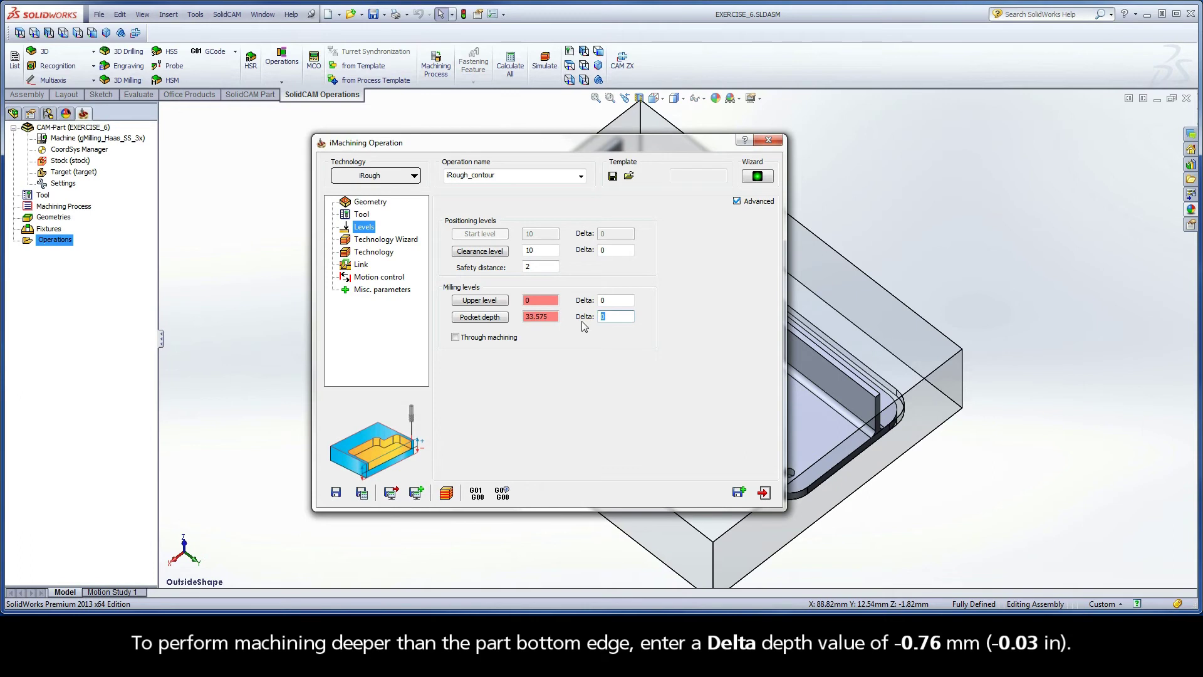
text(-0.)
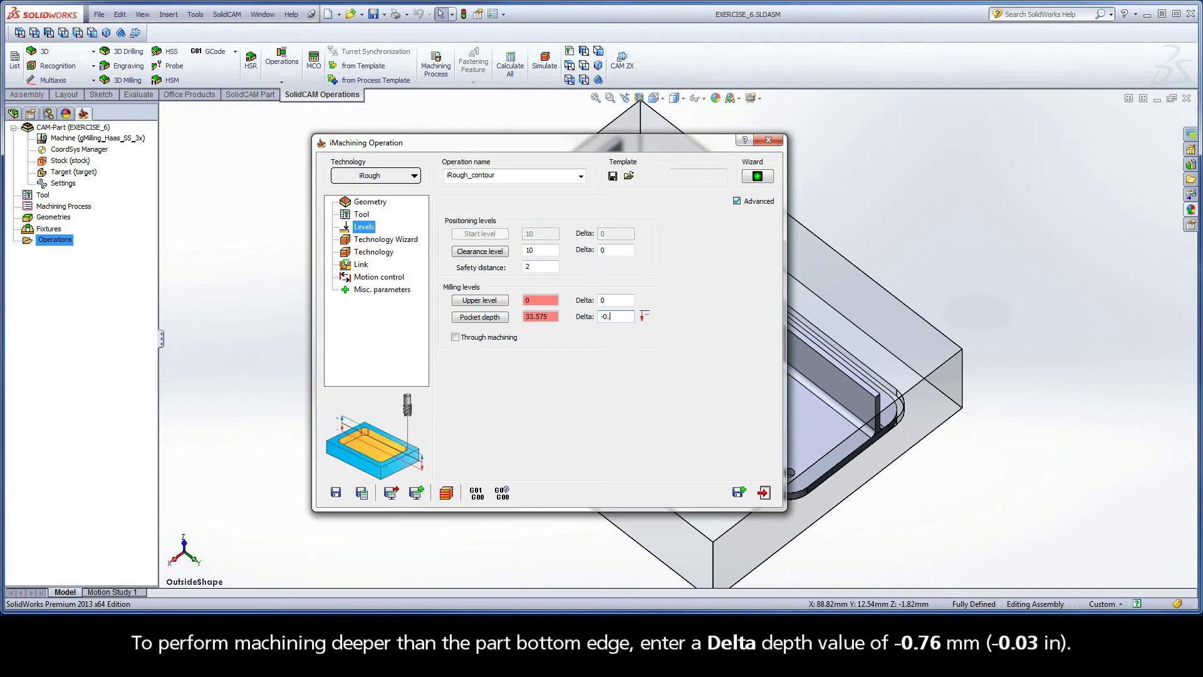
text(76)
Step: Review the Technology Wizard's View 1 and View 2 cutting data, then reopen the tool table
click(385, 241)
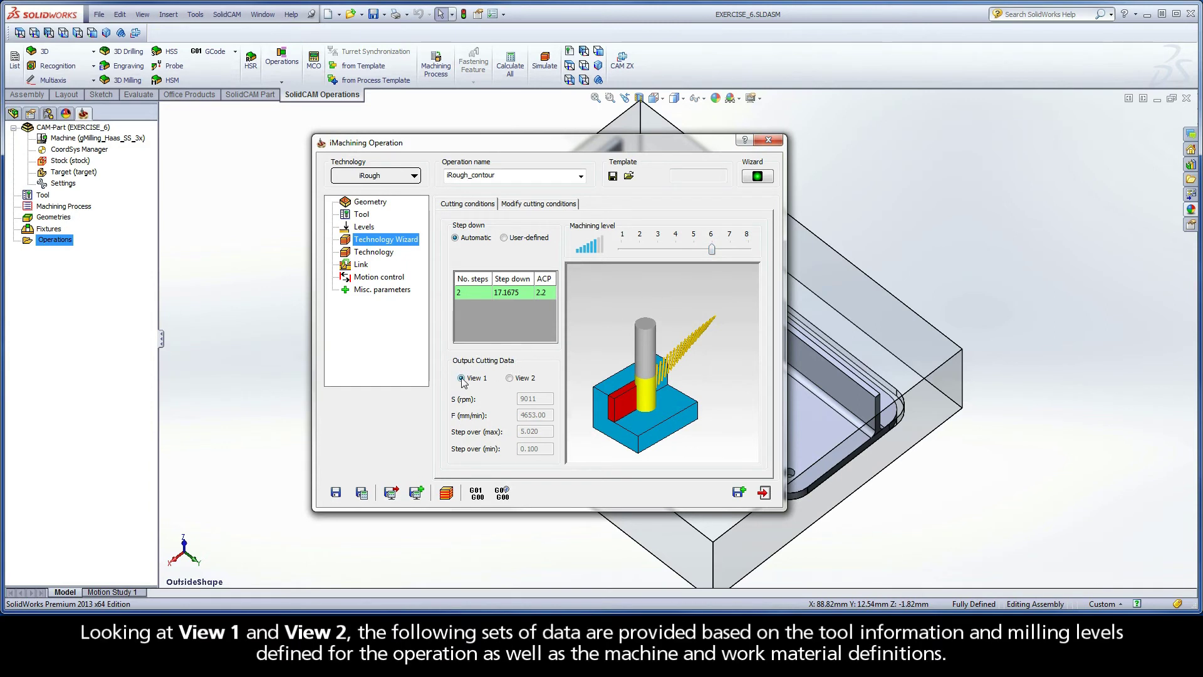
click(509, 378)
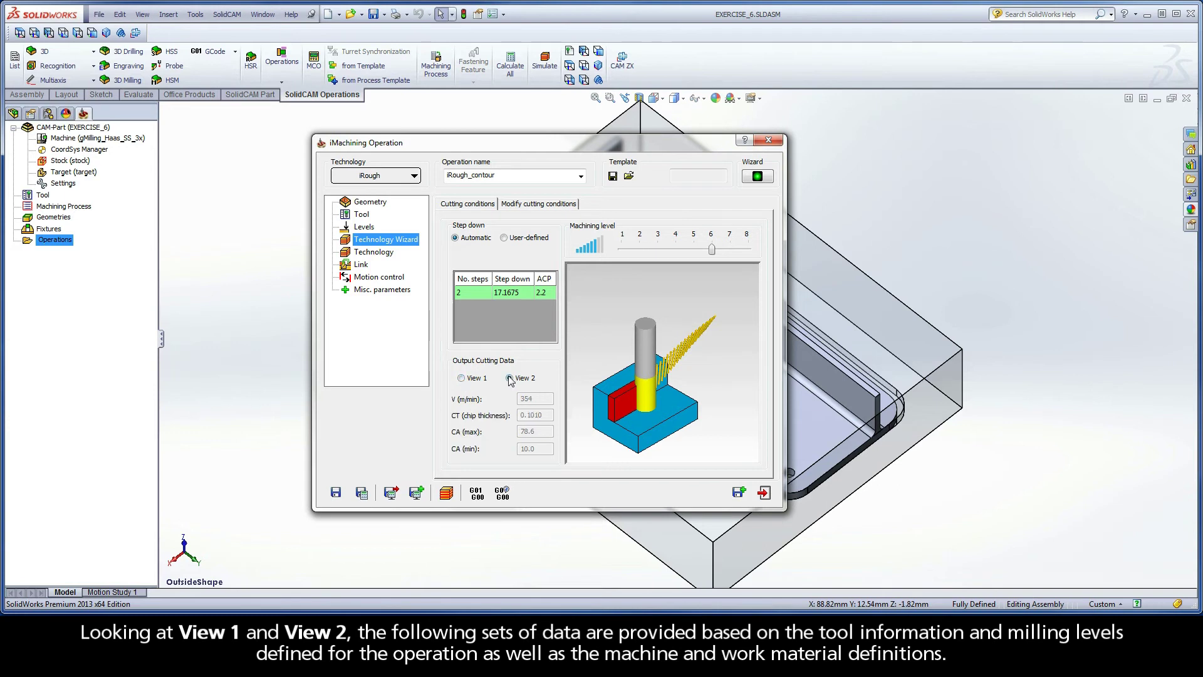
click(462, 378)
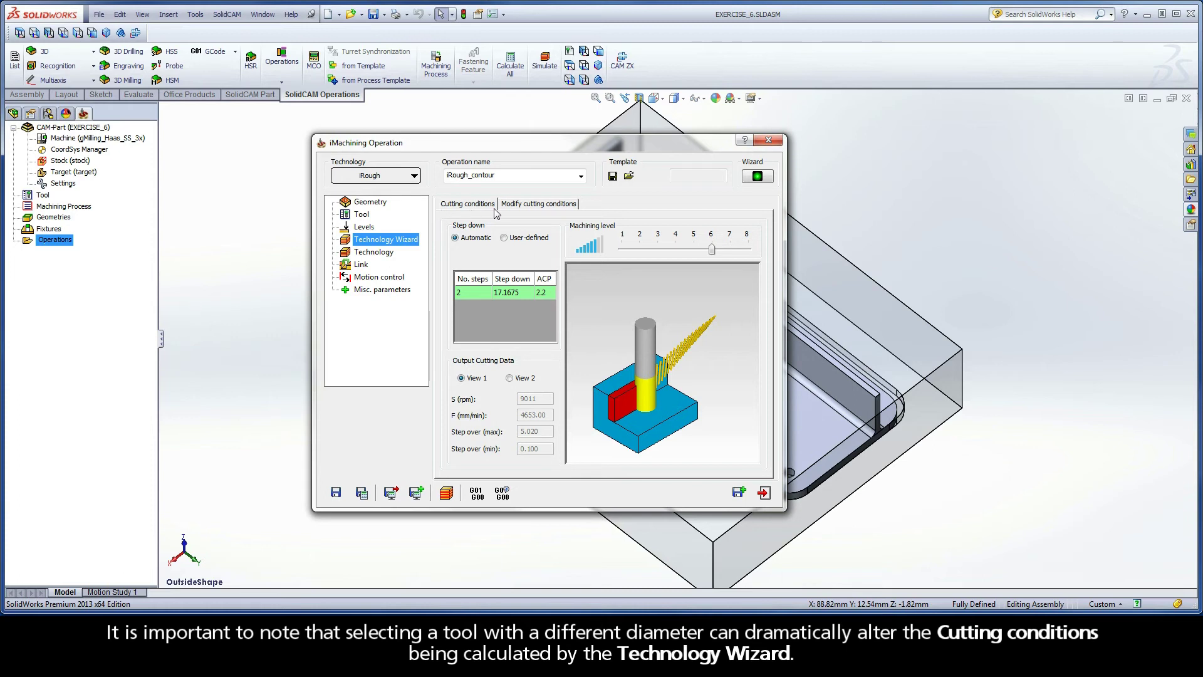
click(362, 214)
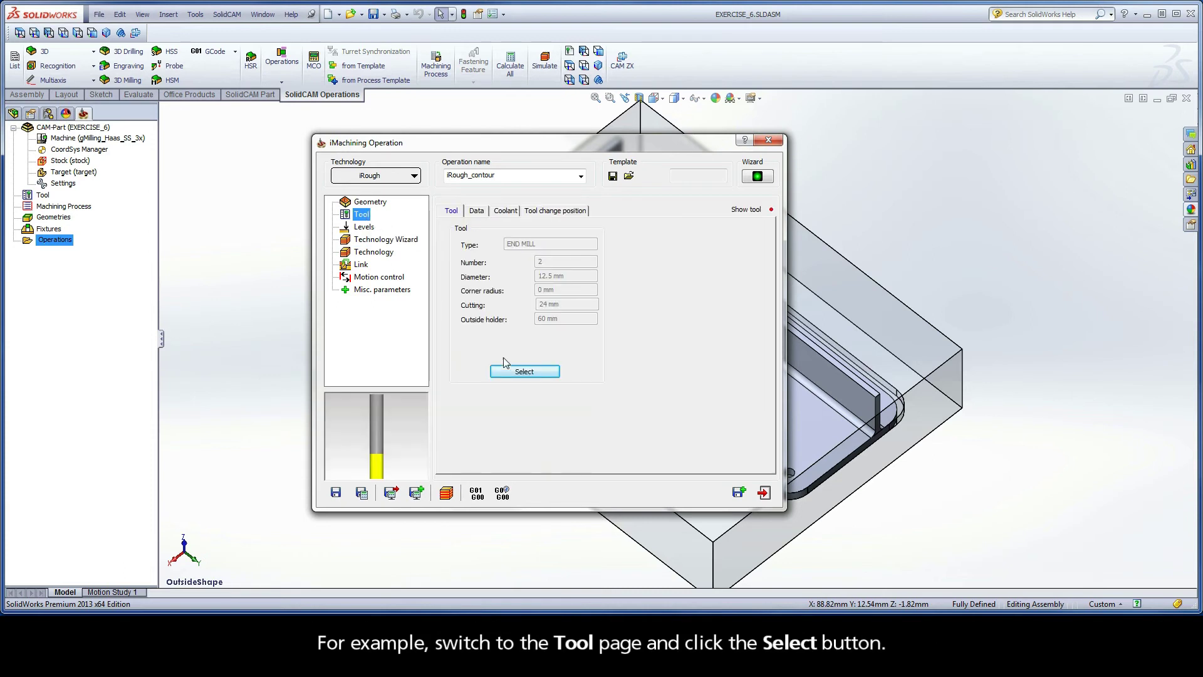
click(523, 371)
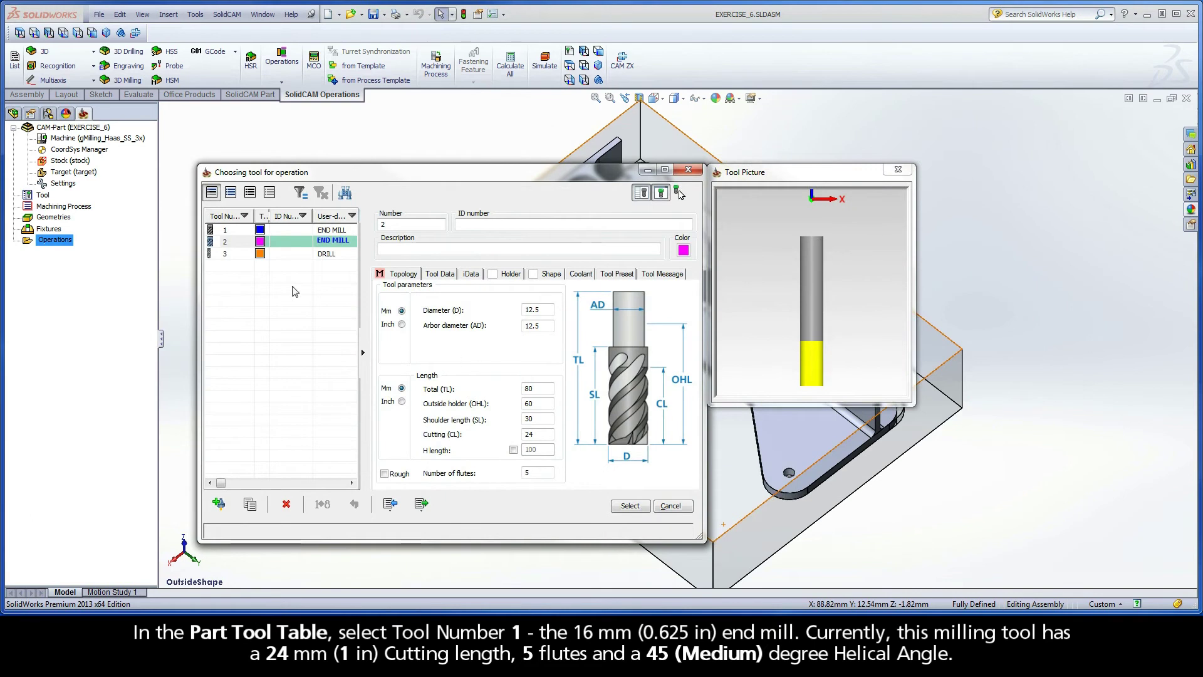
Step: Pick tool 1, the 16 mm end mill, checking its cutting length, flutes and 45 helix
click(230, 235)
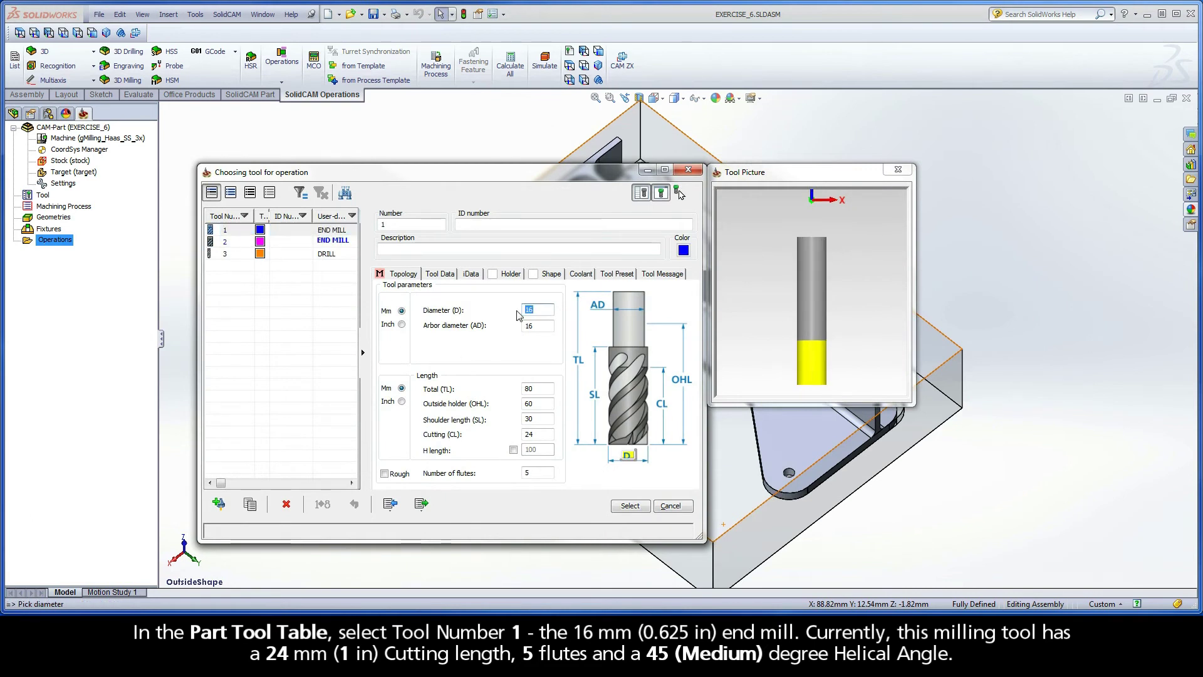
click(529, 438)
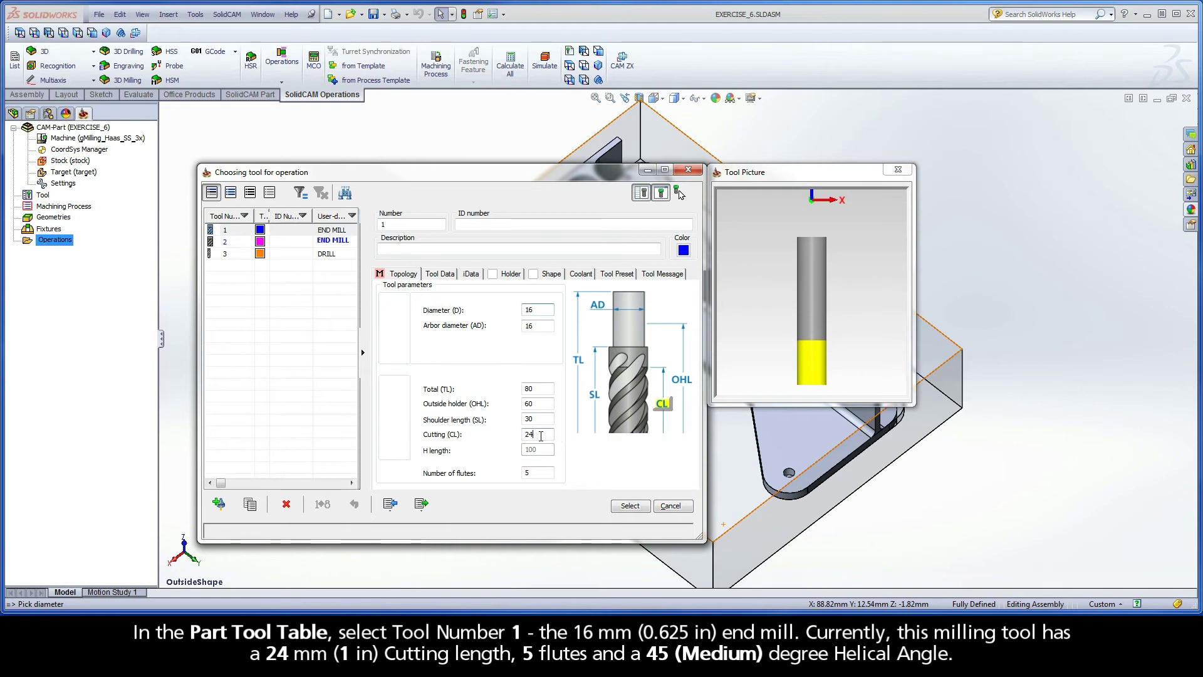
click(526, 474)
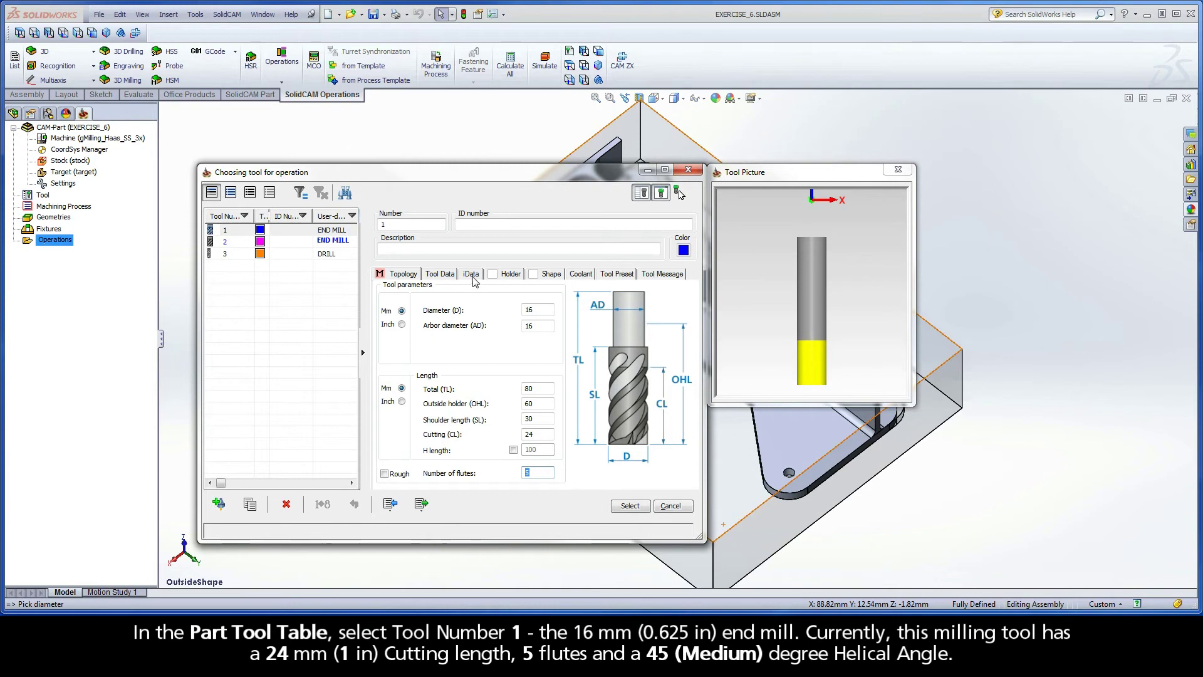
click(473, 275)
click(589, 342)
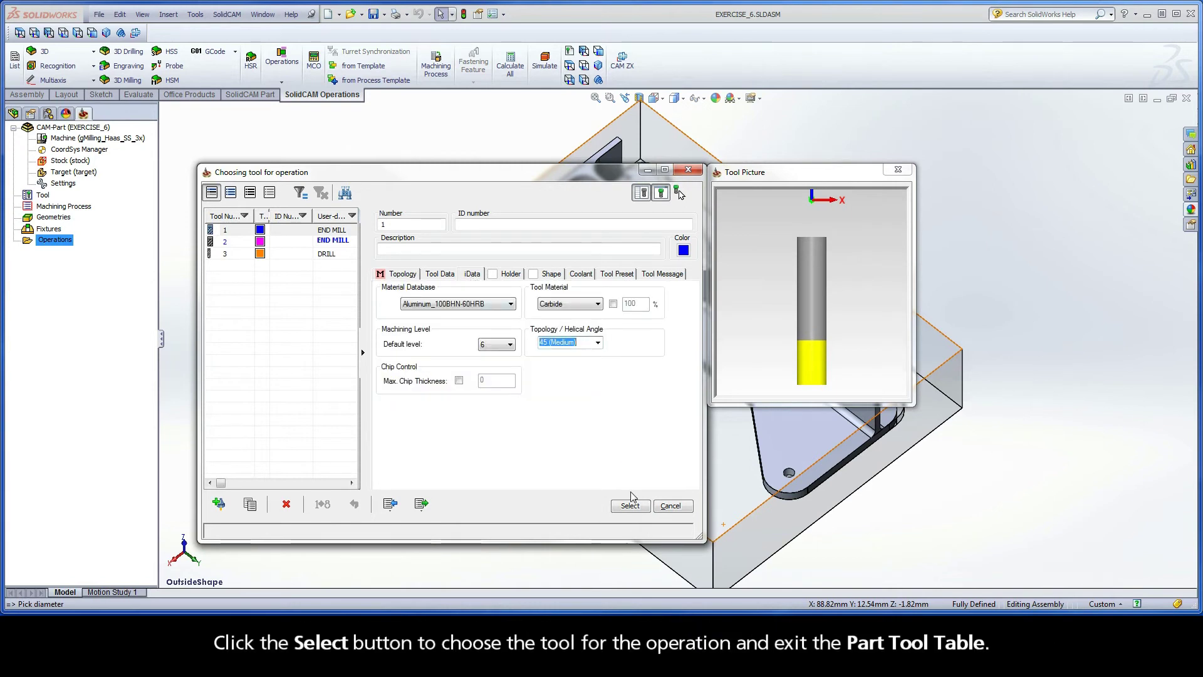
click(635, 512)
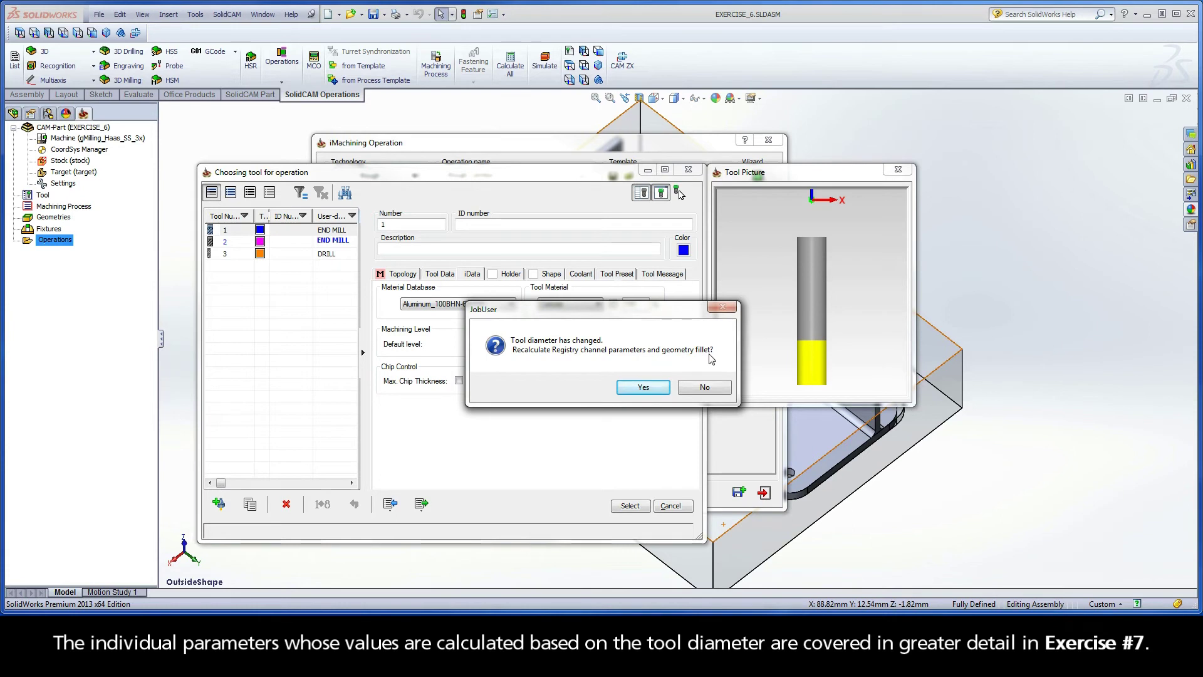
Step: Accept recalculation for tool 1 and compare wizard data: 7037 rpm, F 4636, ACP 1.7
click(643, 387)
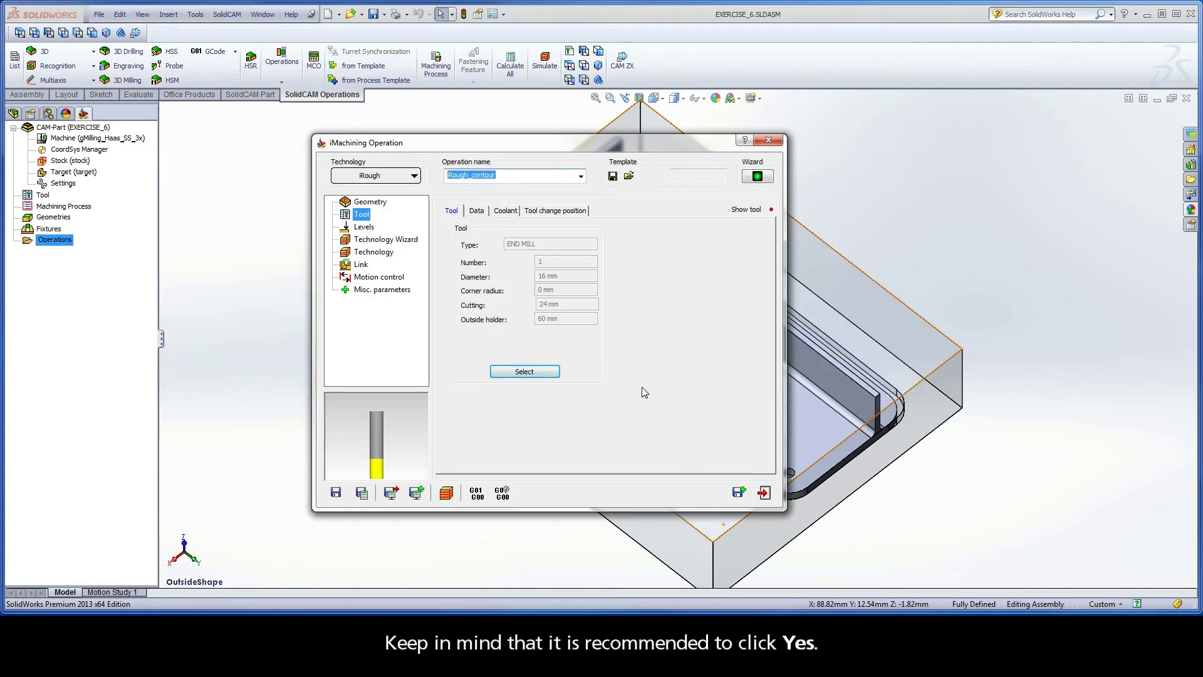
click(384, 244)
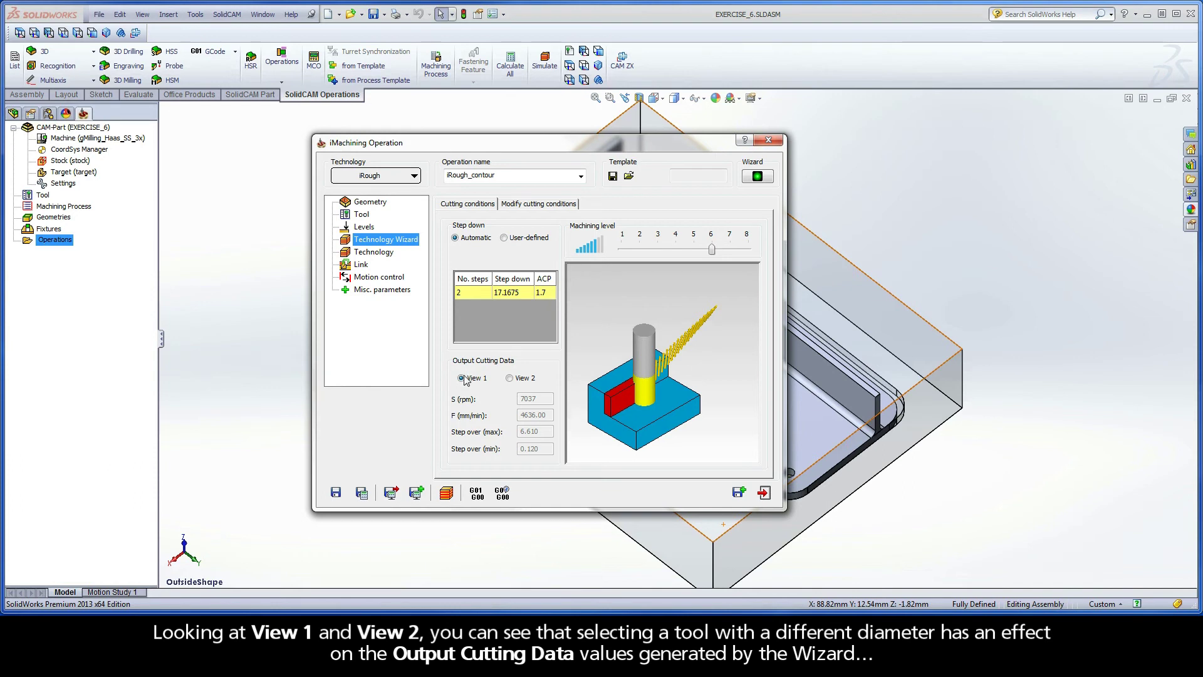
click(508, 379)
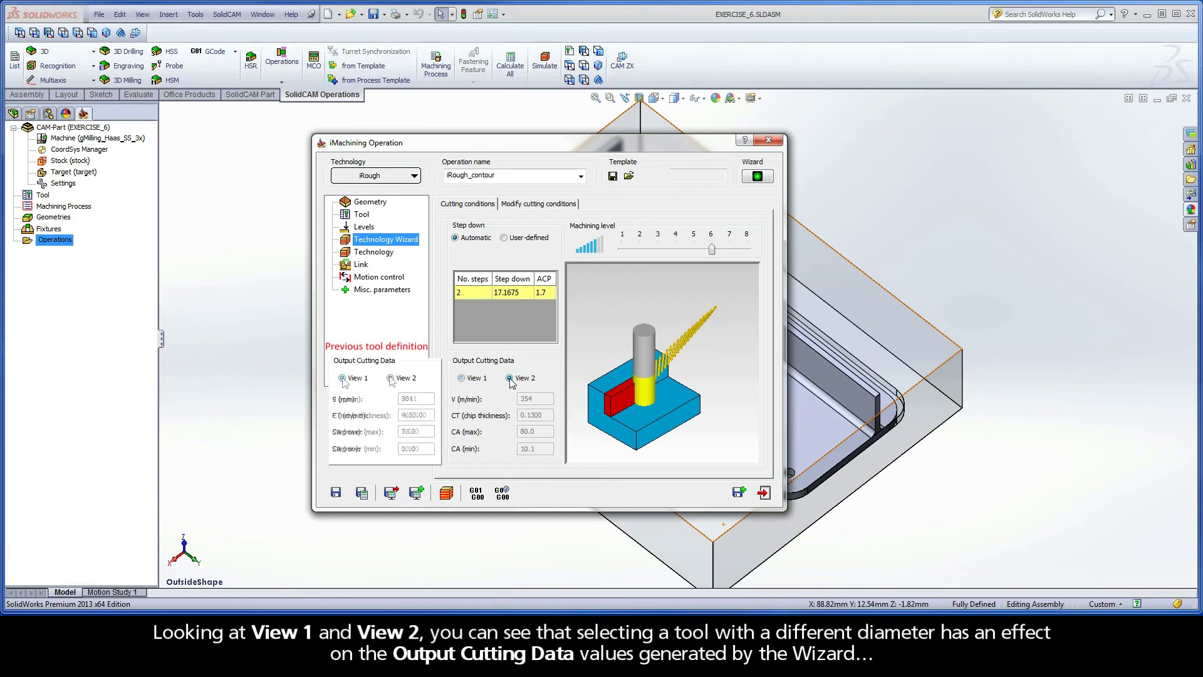
click(461, 378)
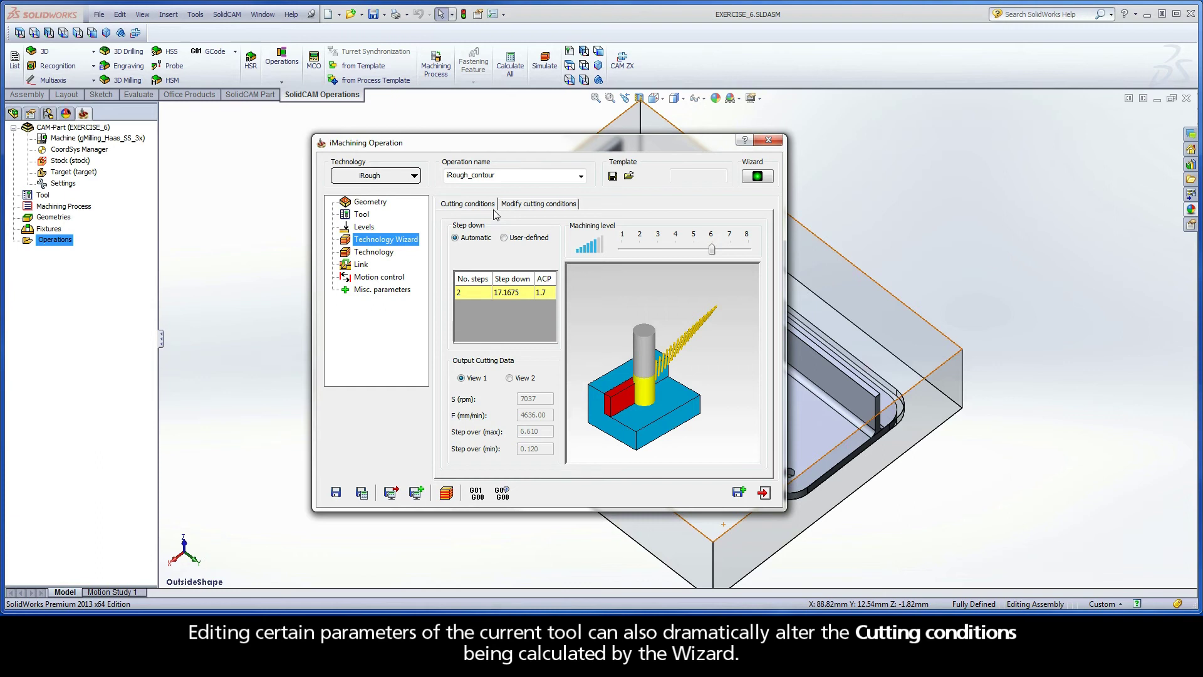
Step: Reopen the tool table for tool 1, keeping its 16 mm diameter
click(363, 215)
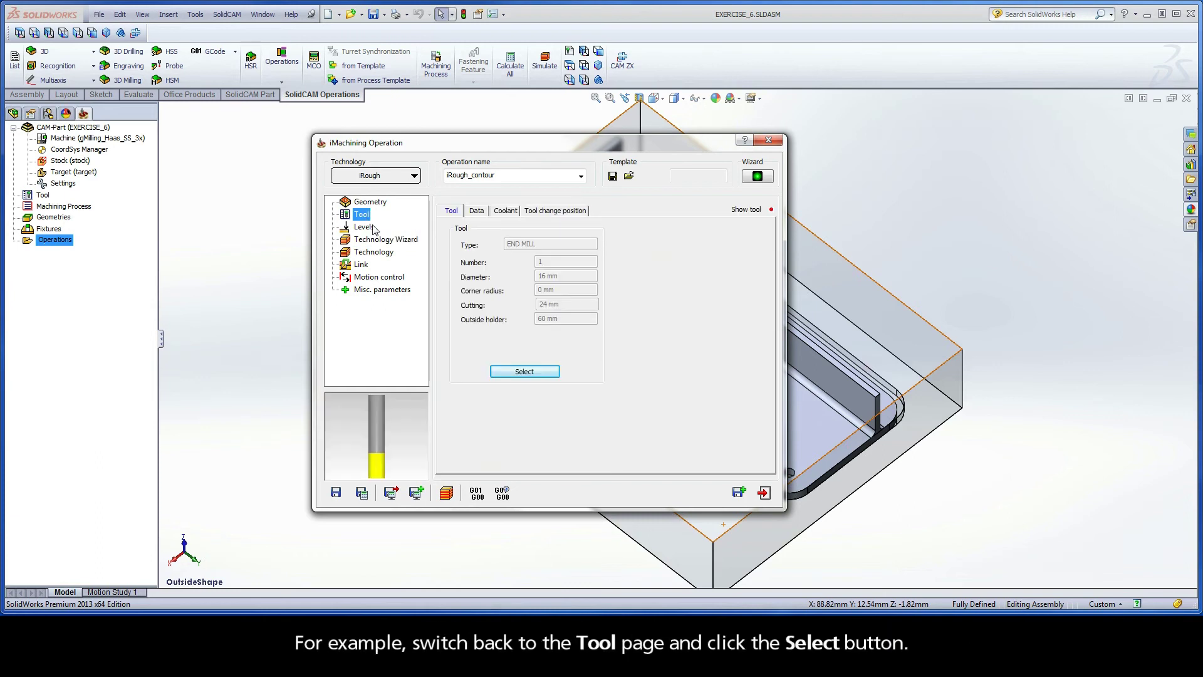
click(524, 372)
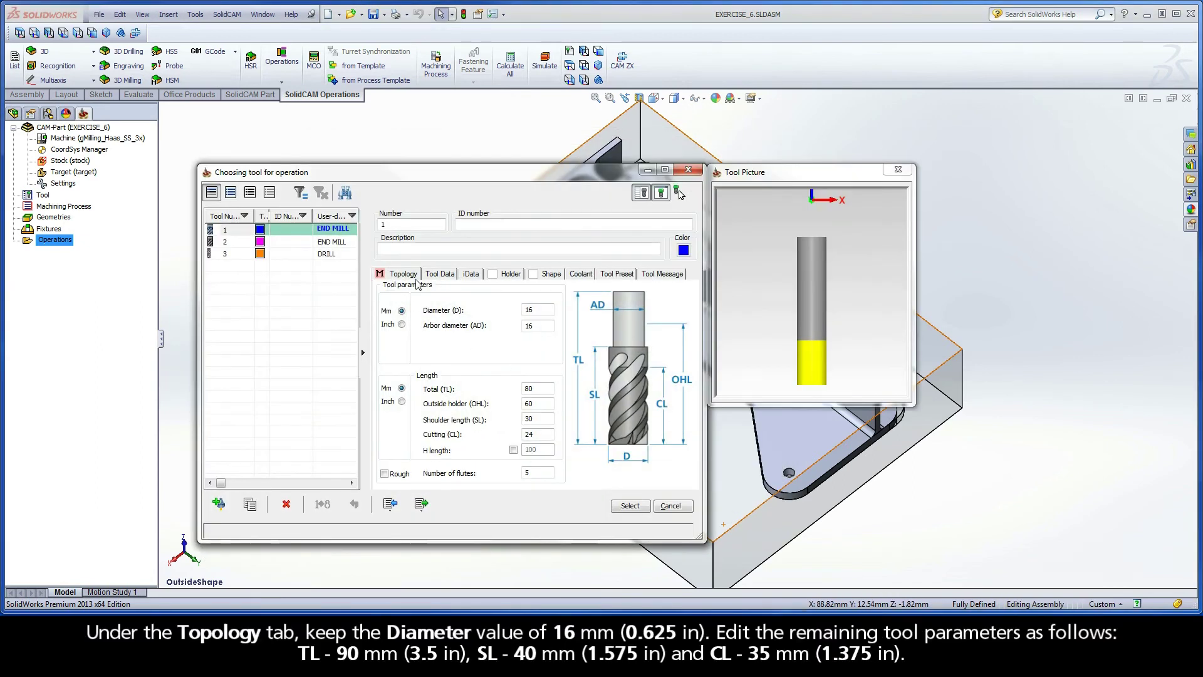
double_click(535, 311)
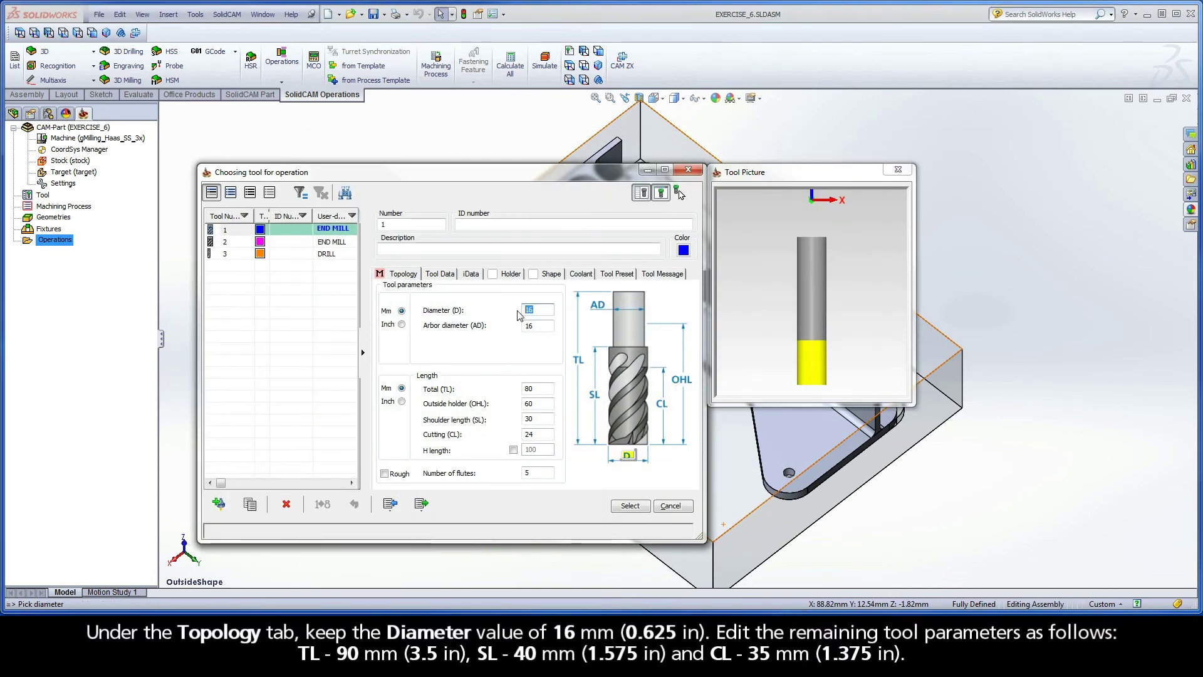
Step: Edit tool 1 to total length 90, shoulder length 4, cutting length 35 and 6 flutes
double_click(538, 388)
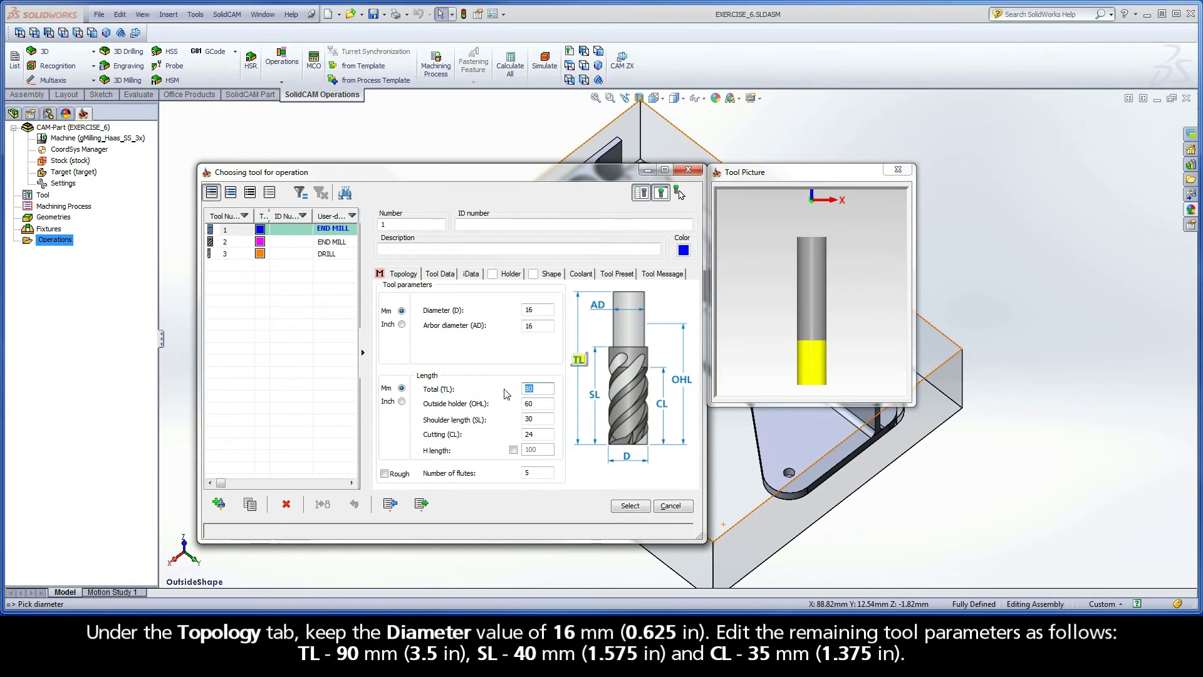
text(90)
double_click(540, 418)
text(4)
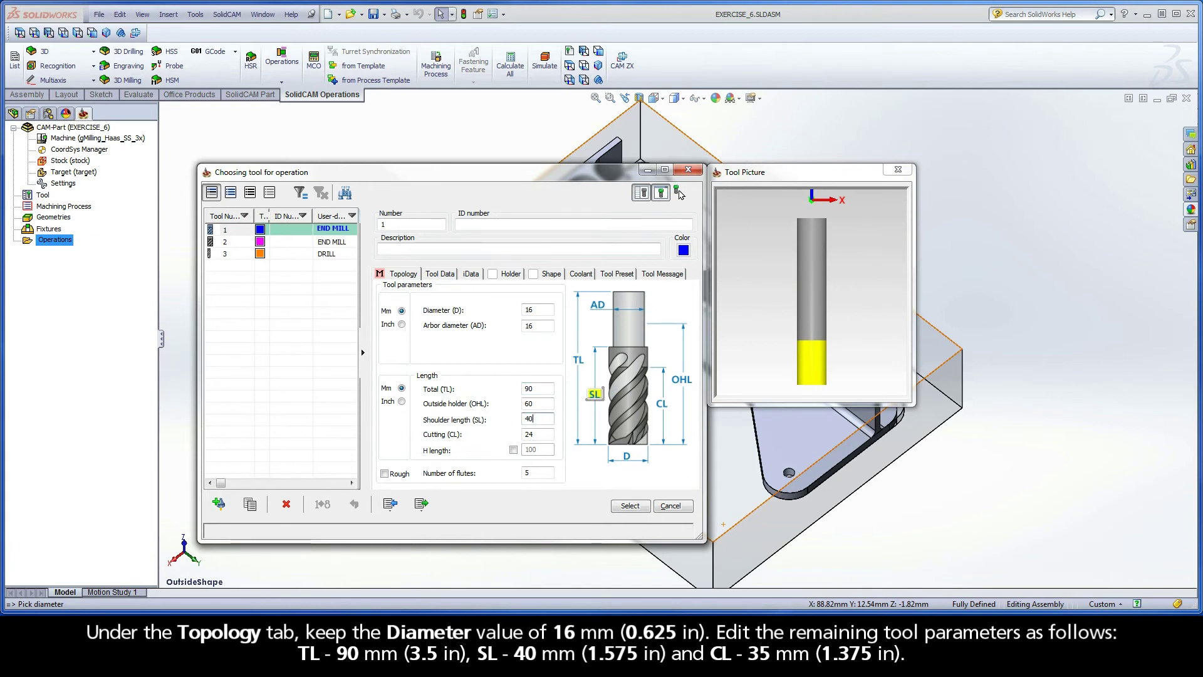
double_click(531, 433)
text(35)
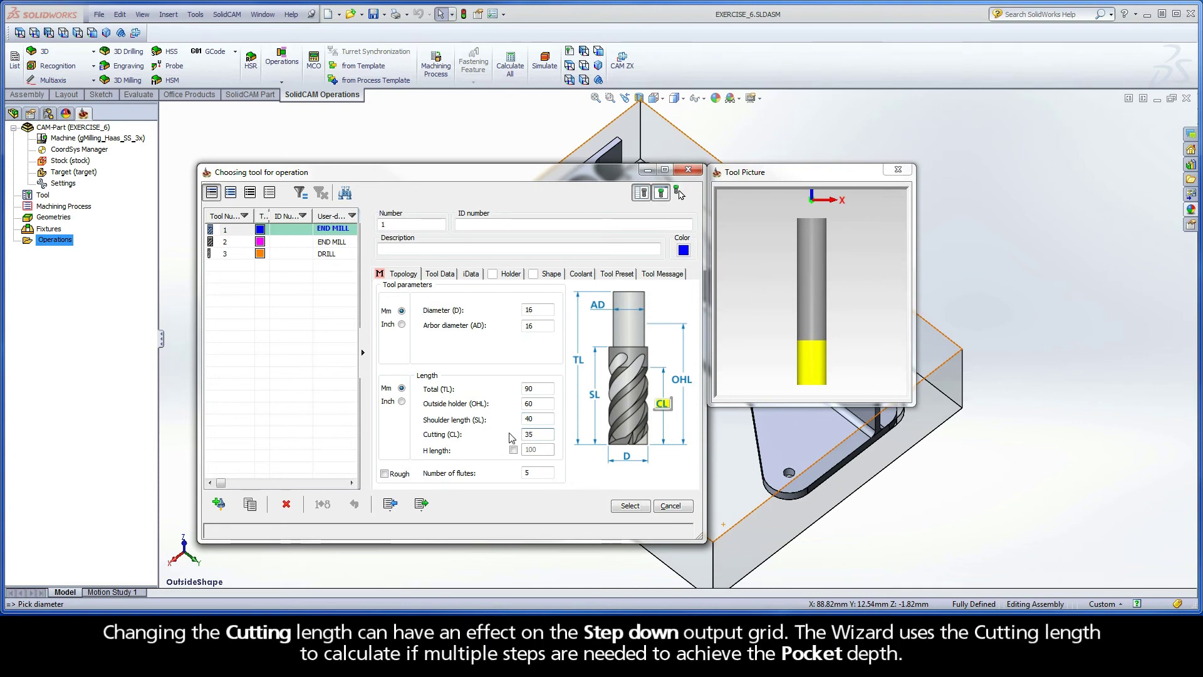
drag(536, 434, 512, 439)
click(525, 471)
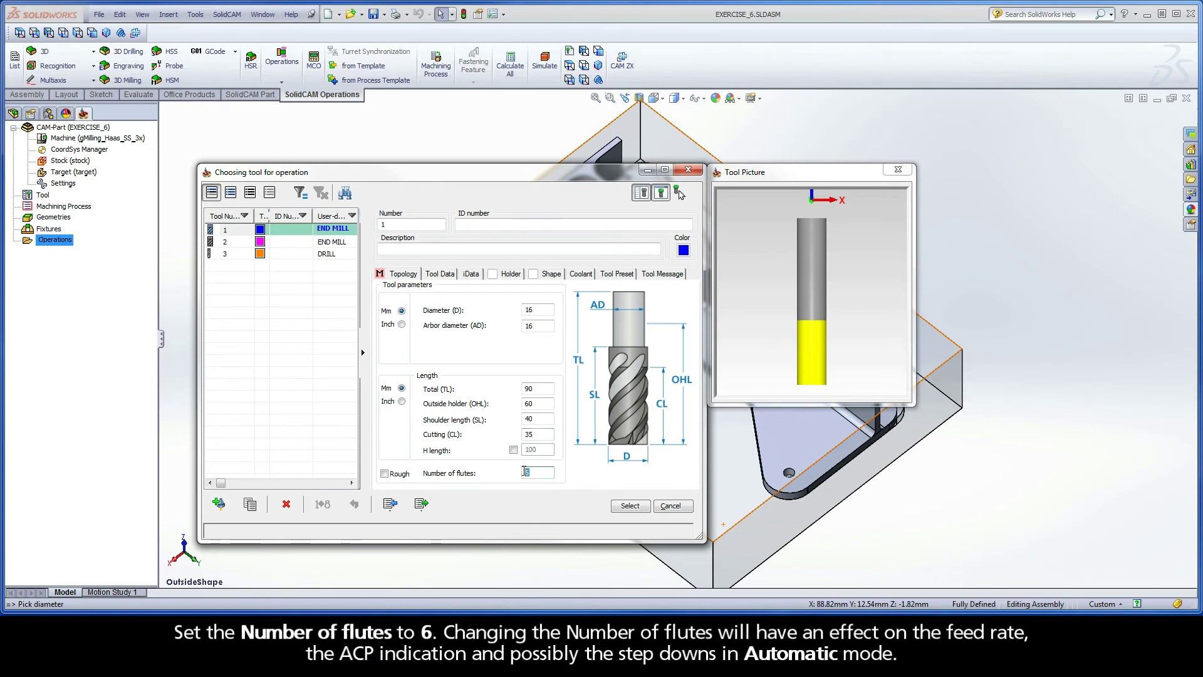
text(6)
key(Return)
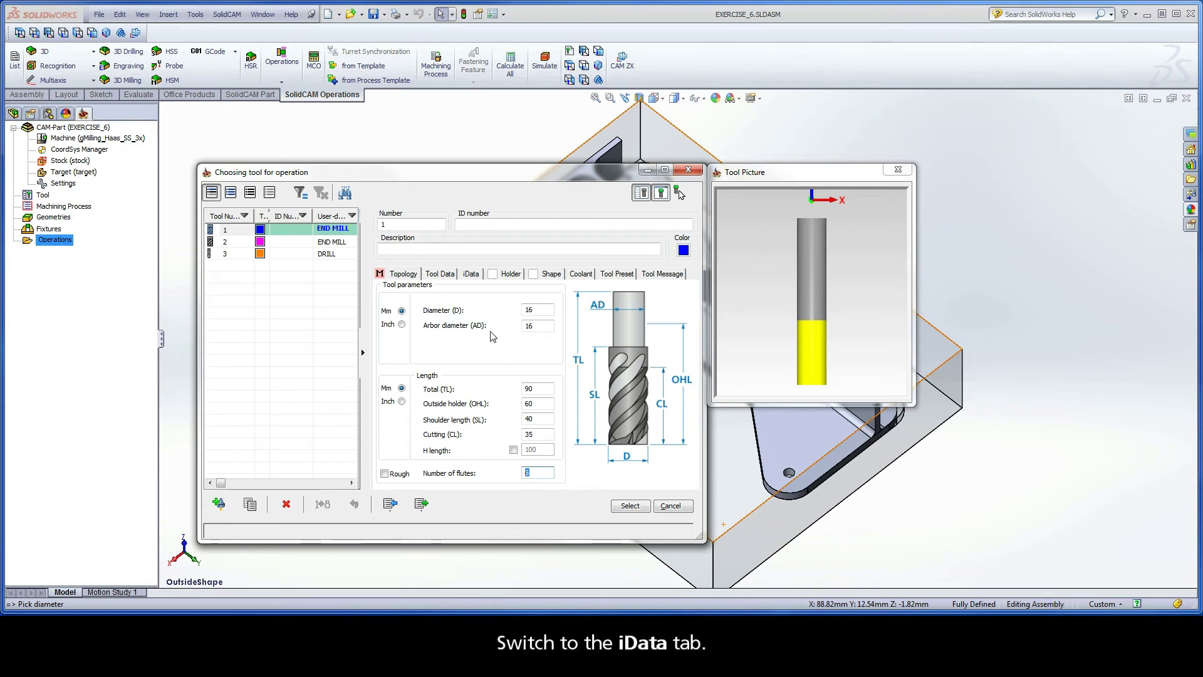
Step: Give tool 1 Premium Carbide, default level 8 and 60 (High) helix, and assign it
click(472, 275)
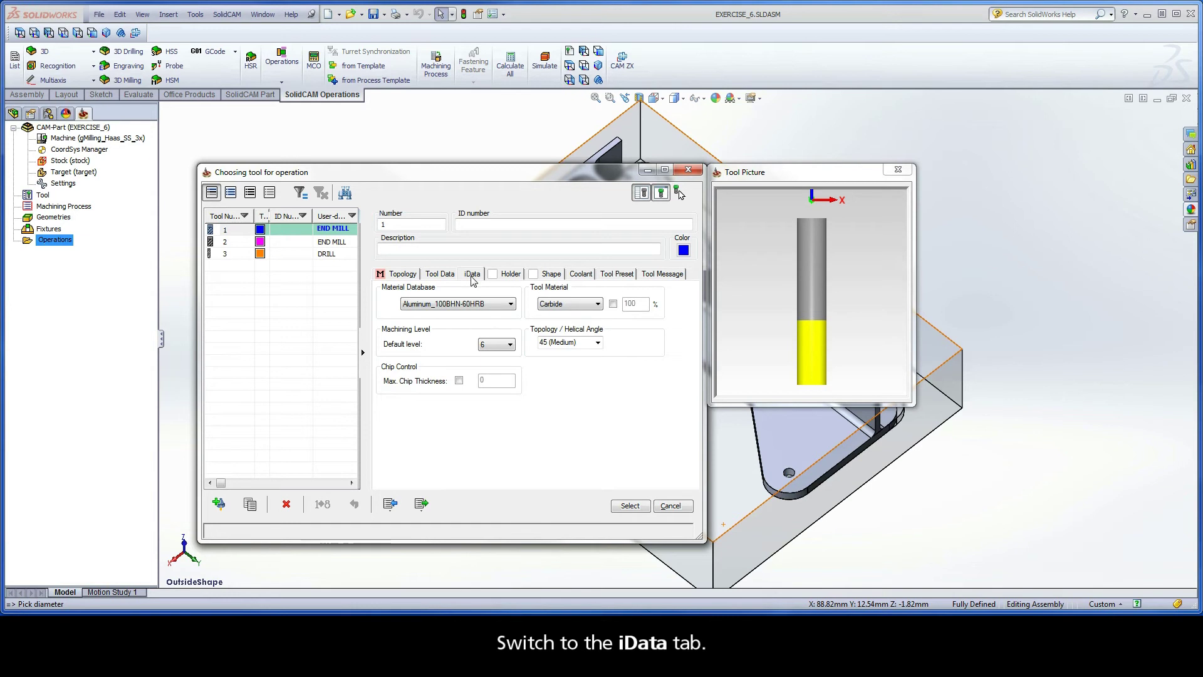
click(573, 304)
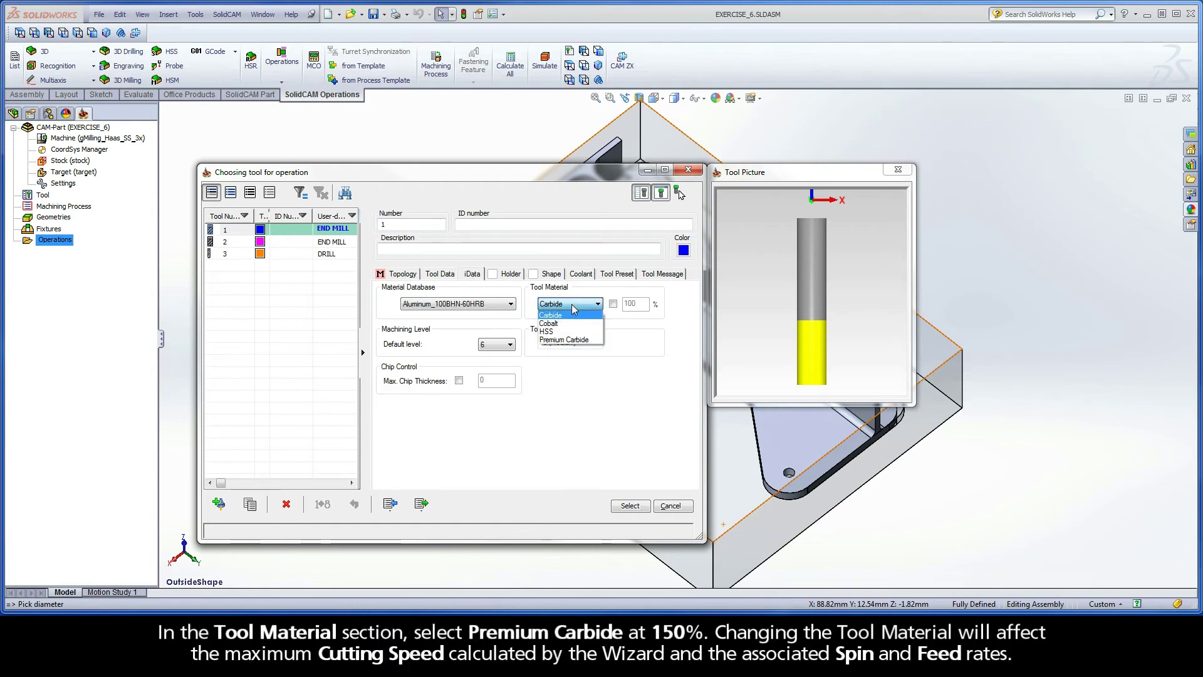
click(568, 340)
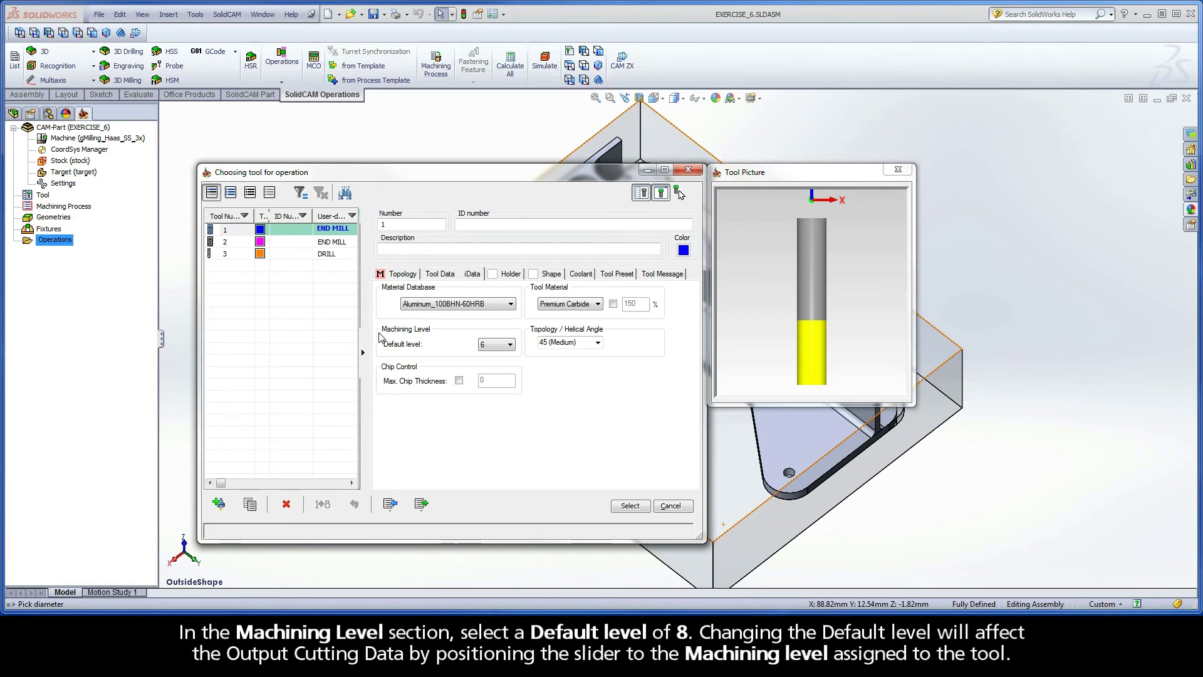
click(506, 346)
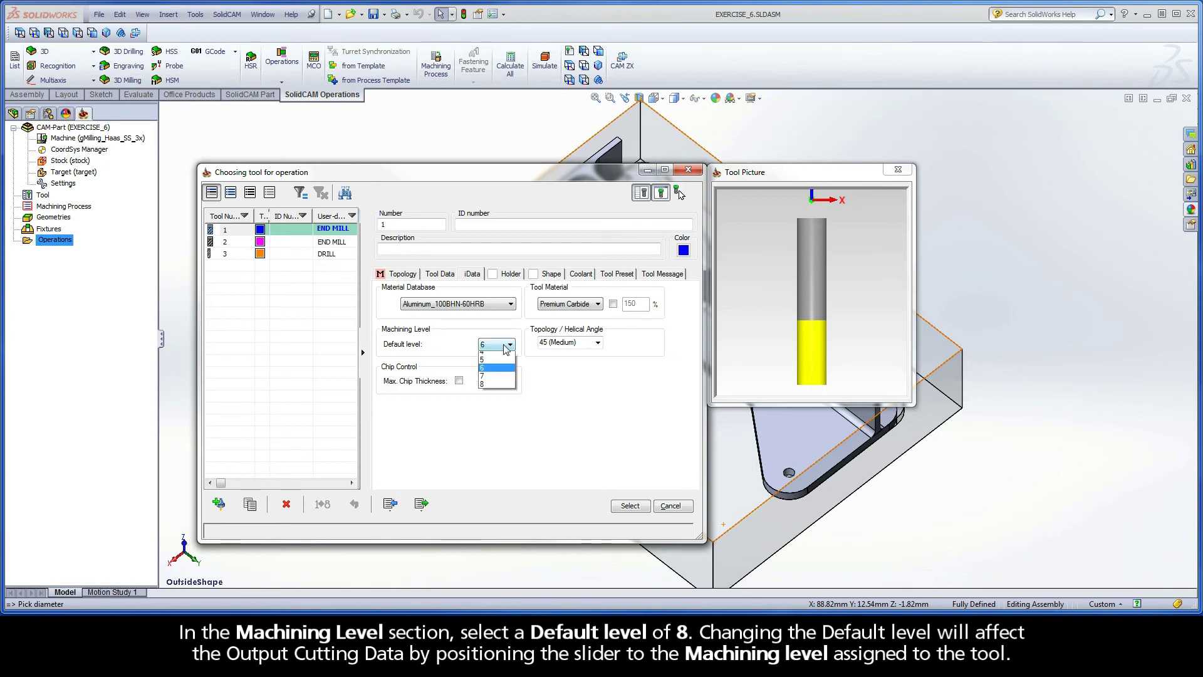
click(501, 412)
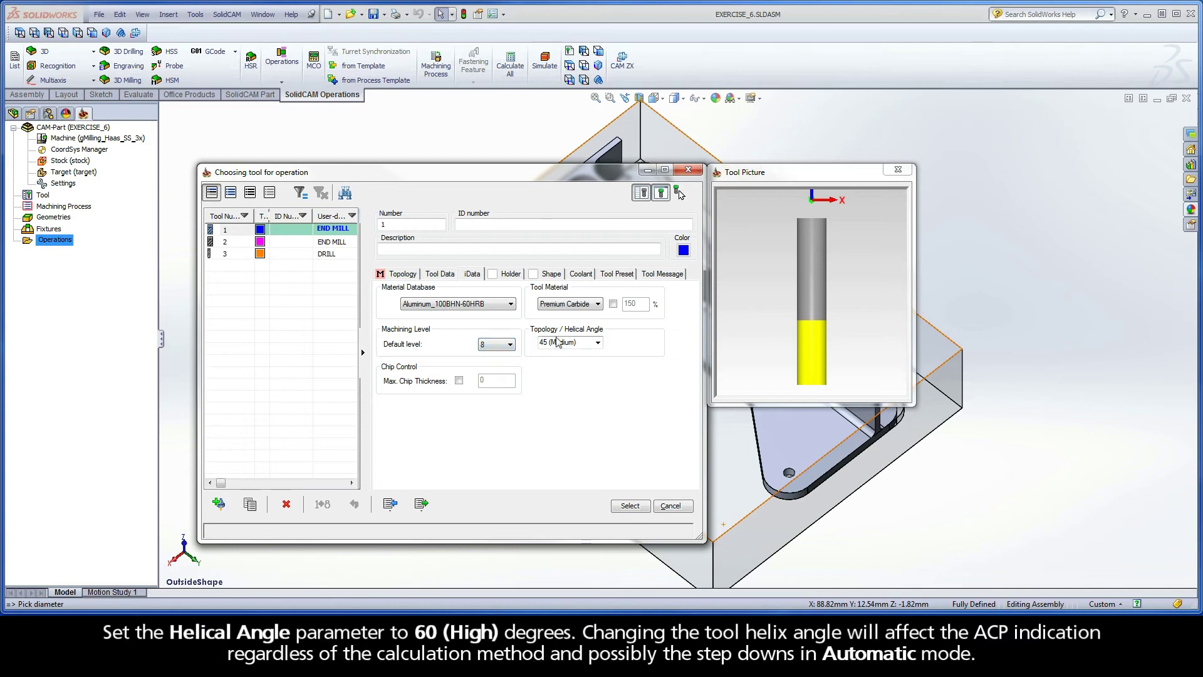
click(597, 343)
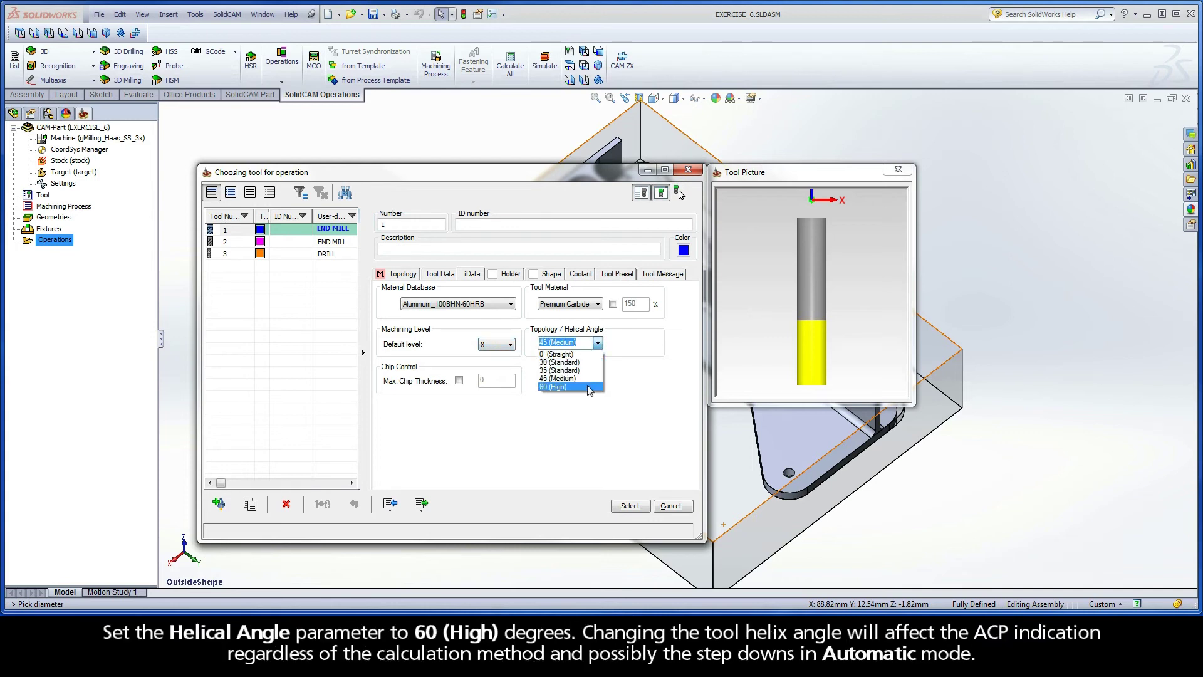
click(590, 389)
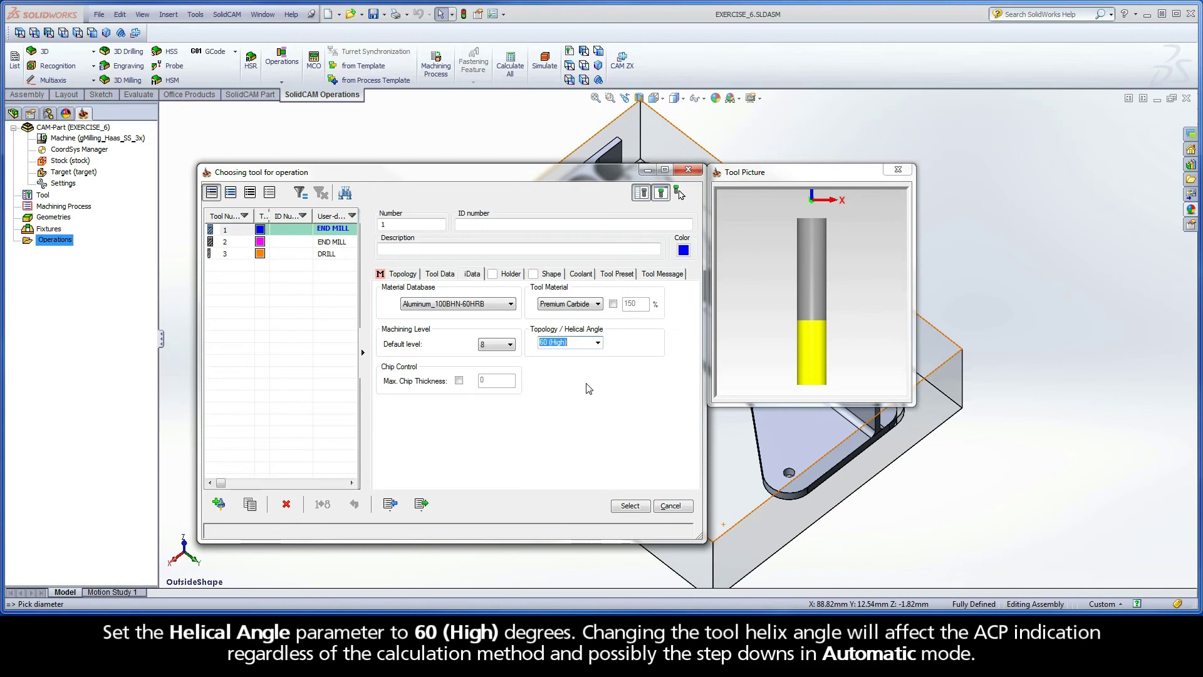
click(631, 508)
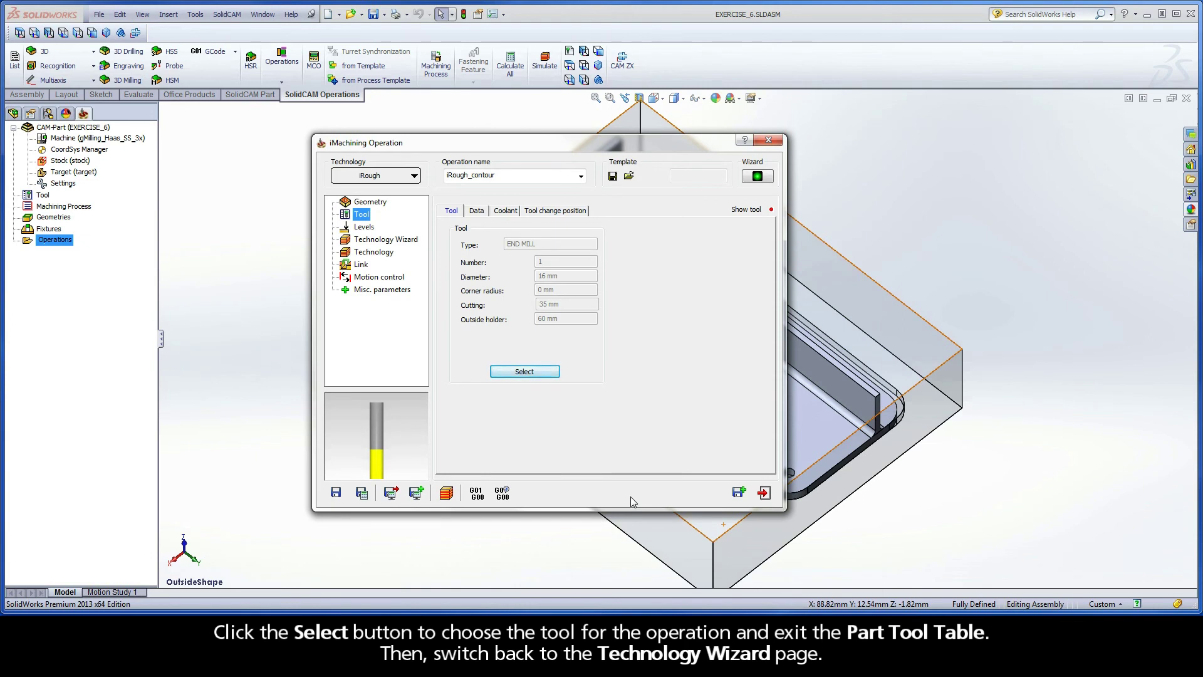
Step: Lower the iRough_contour machining level to 6 (S 10396 rpm, F 9719 mm/min) and compare View 1 and View 2
click(384, 243)
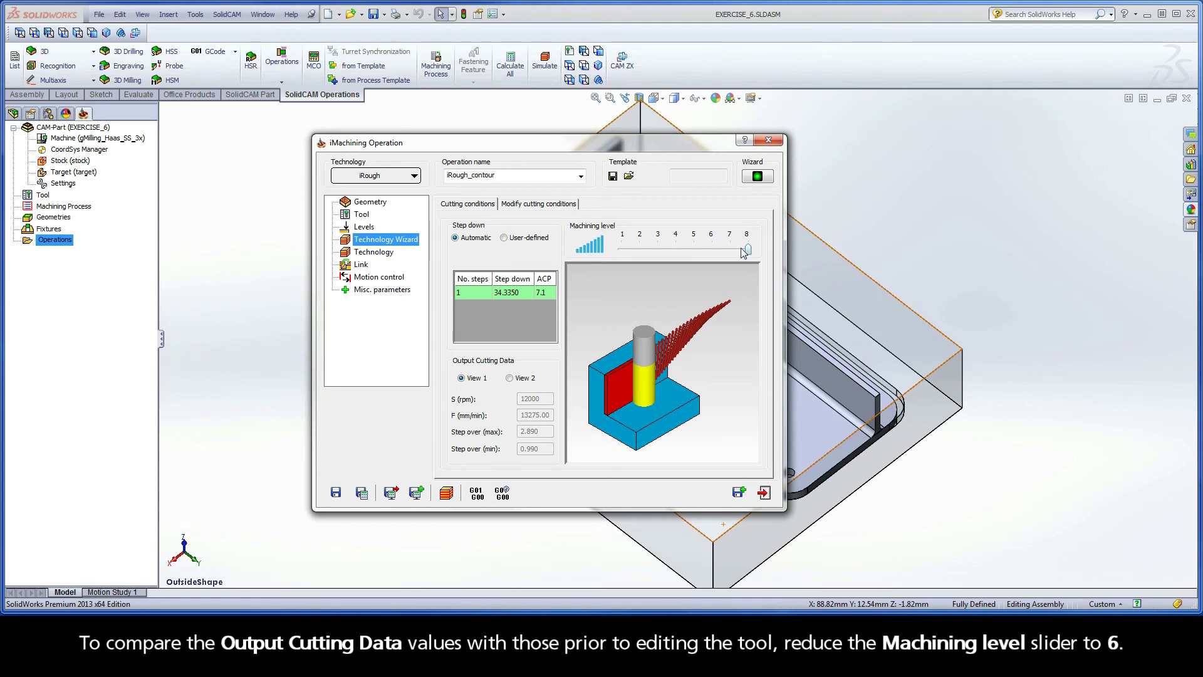
drag(748, 249, 719, 250)
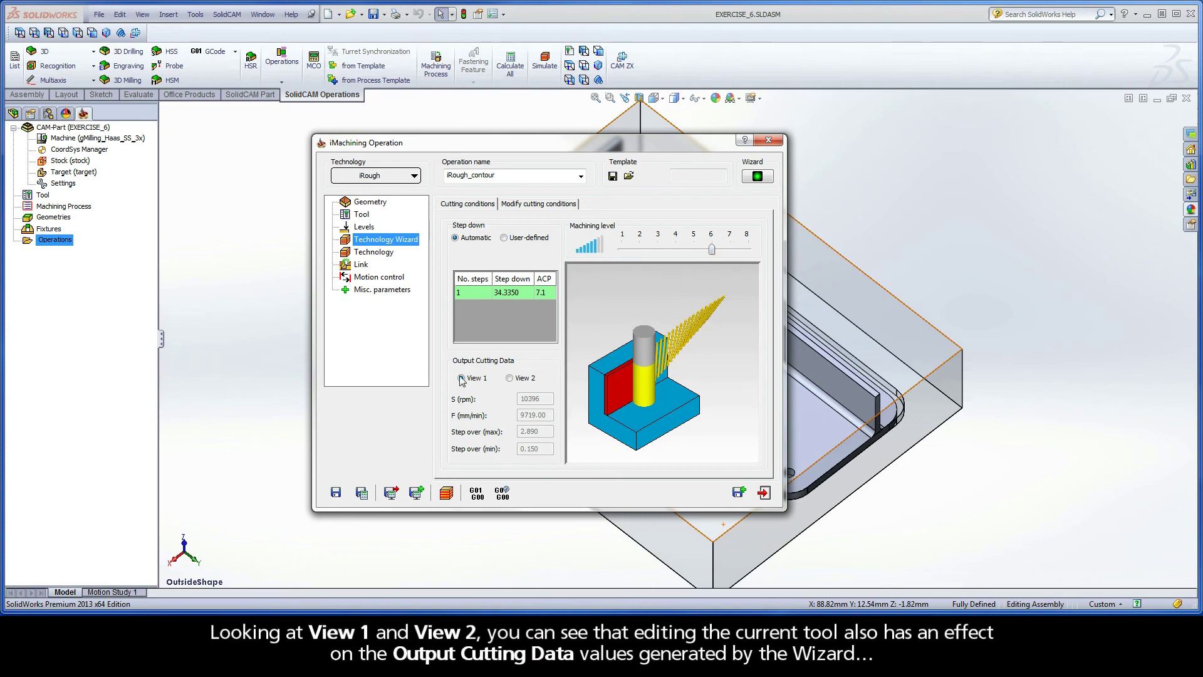
click(509, 378)
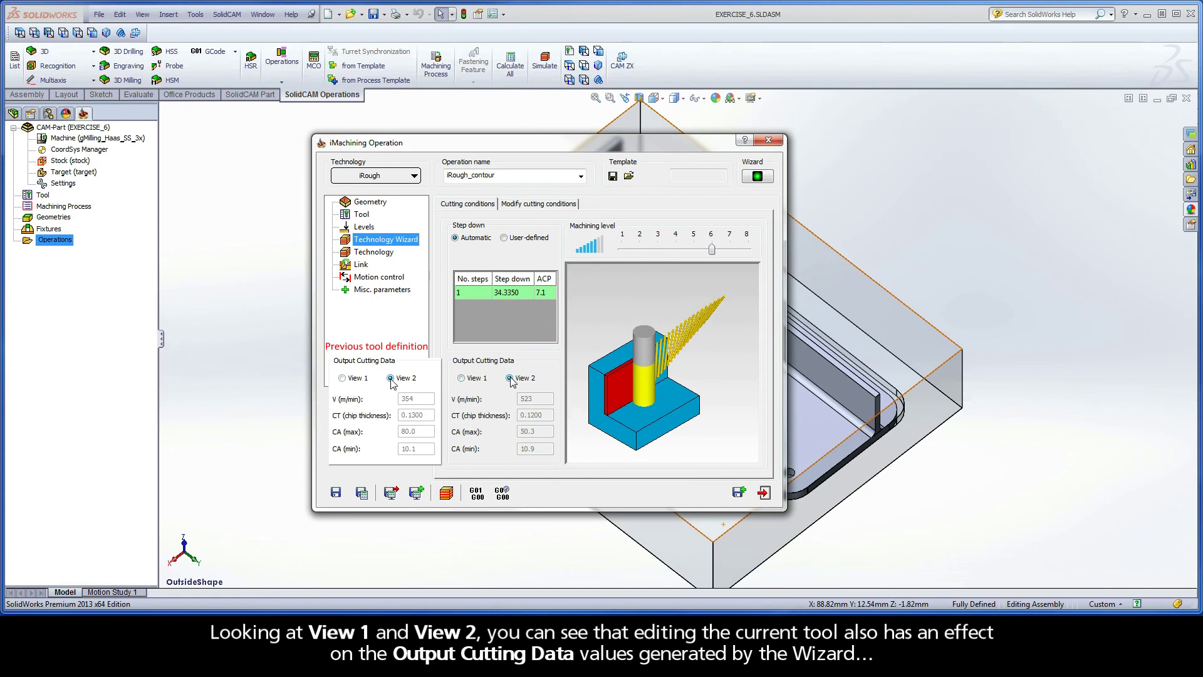
click(461, 377)
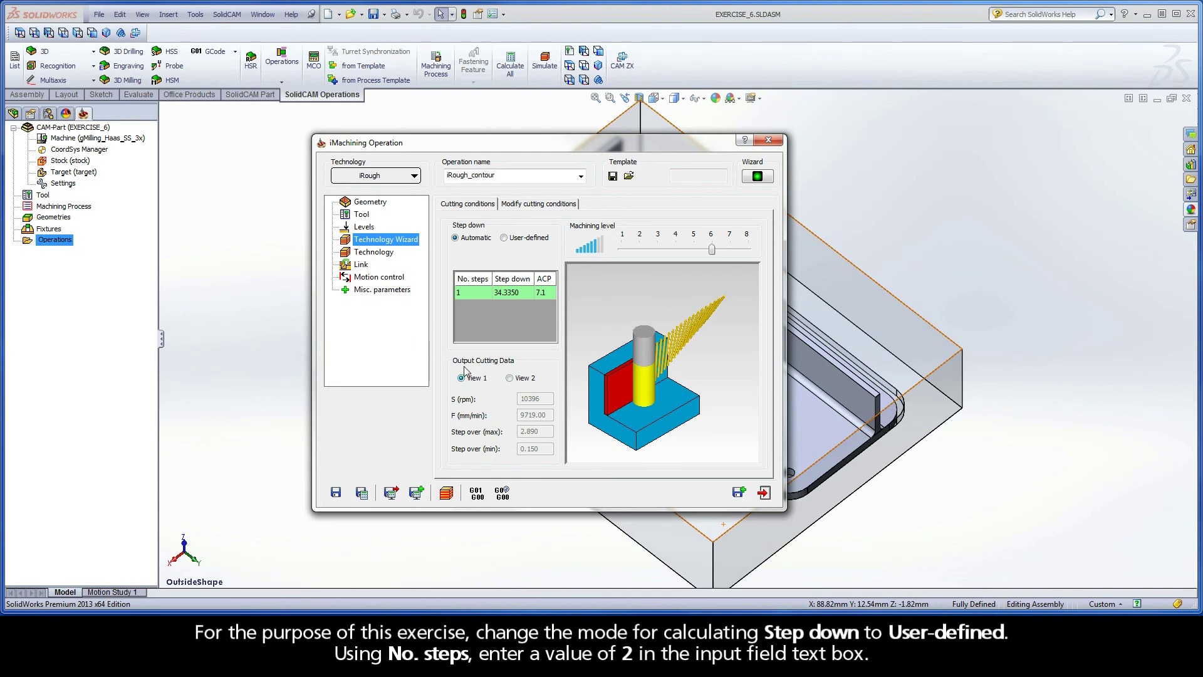
Step: Set a user-defined step down of 2 steps (17.1675 each) and review the modified cutting conditions
click(504, 238)
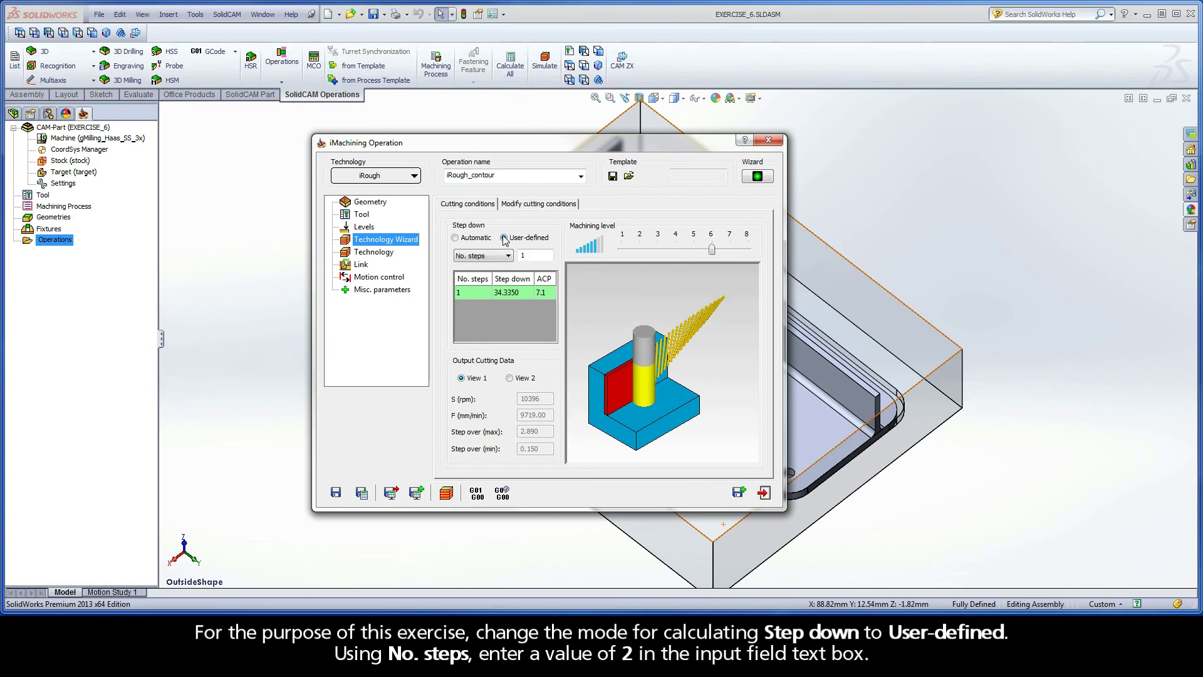
double_click(534, 255)
text(2)
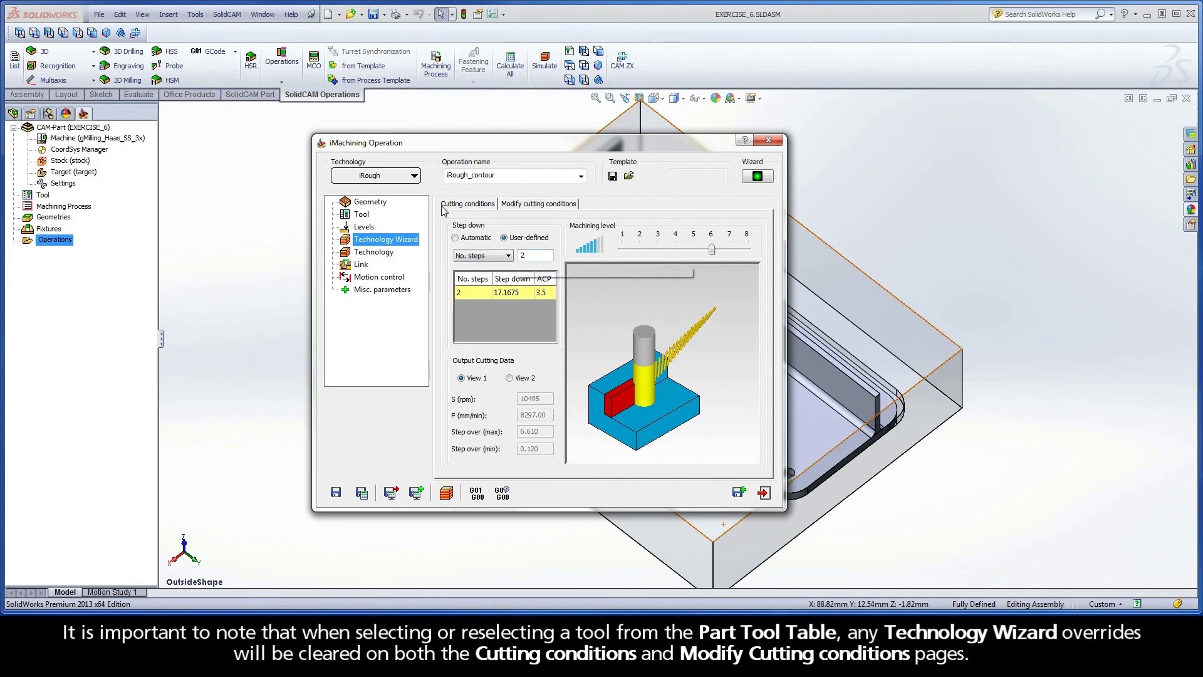
click(504, 205)
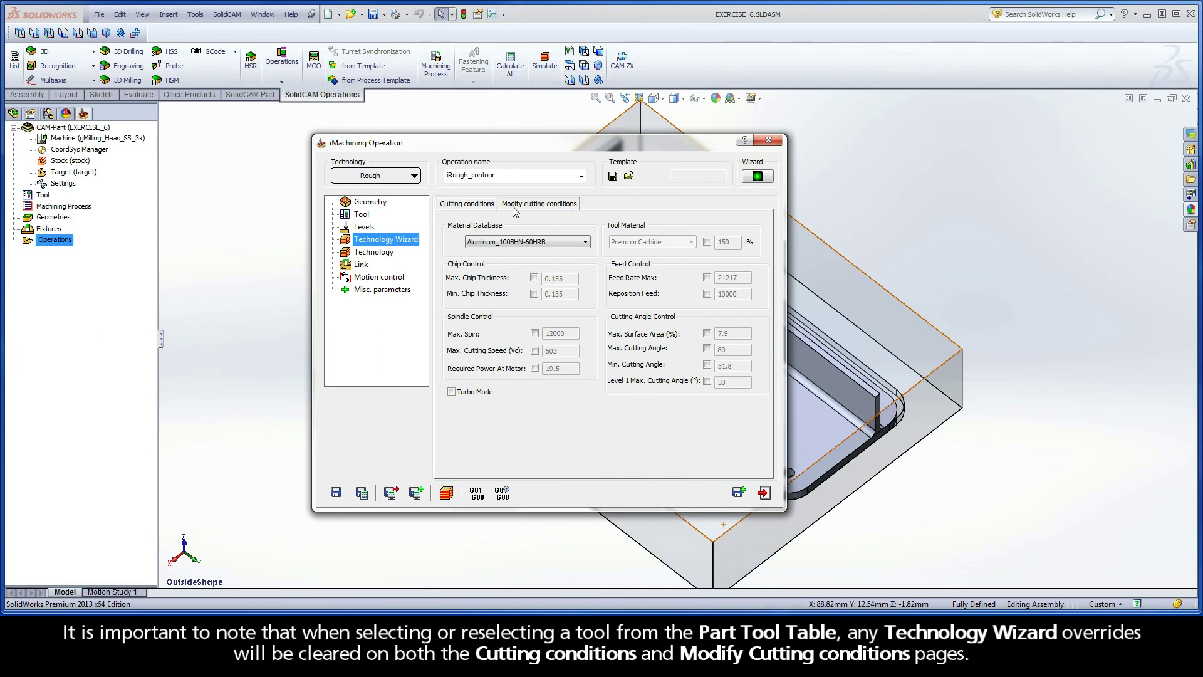
click(469, 207)
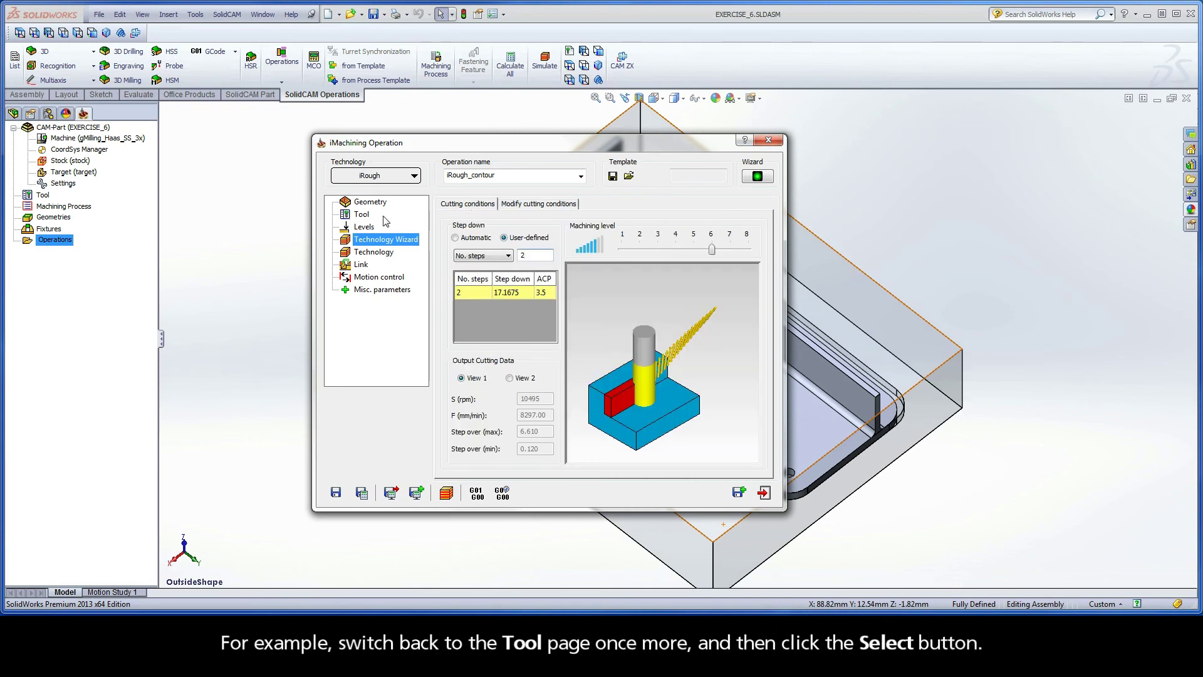
Step: Reselect the same end mill for iRough_contour, resetting cutting data to S 12000 rpm, F 13275 mm/min
click(364, 215)
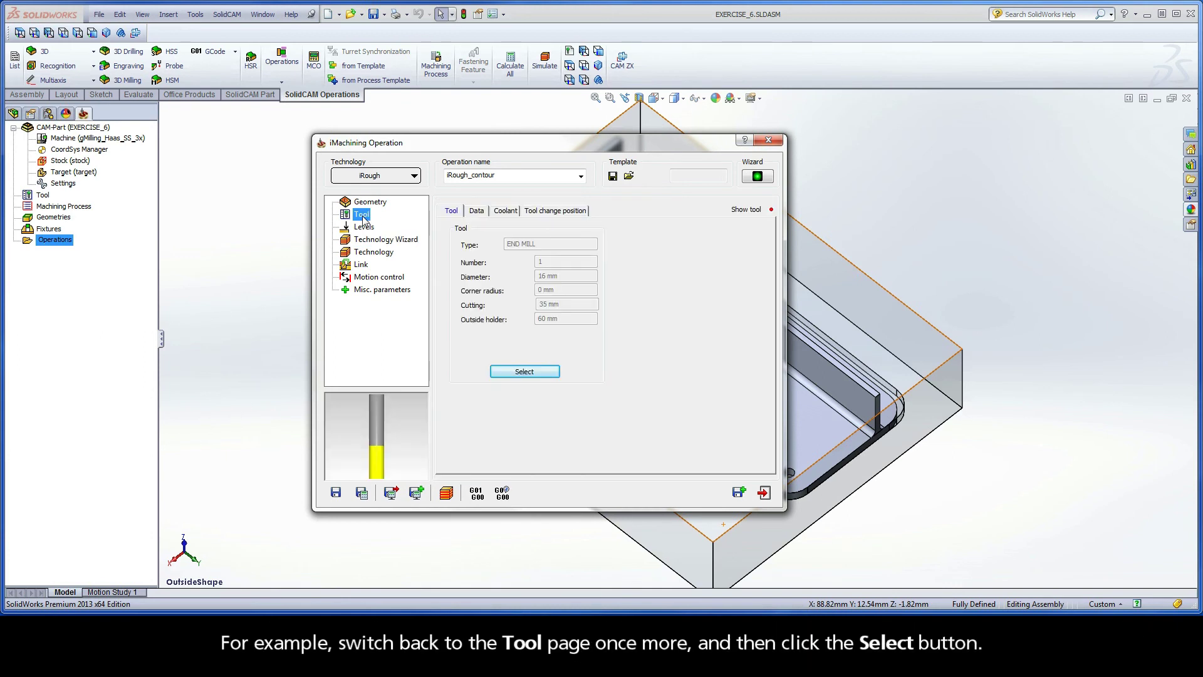
click(524, 372)
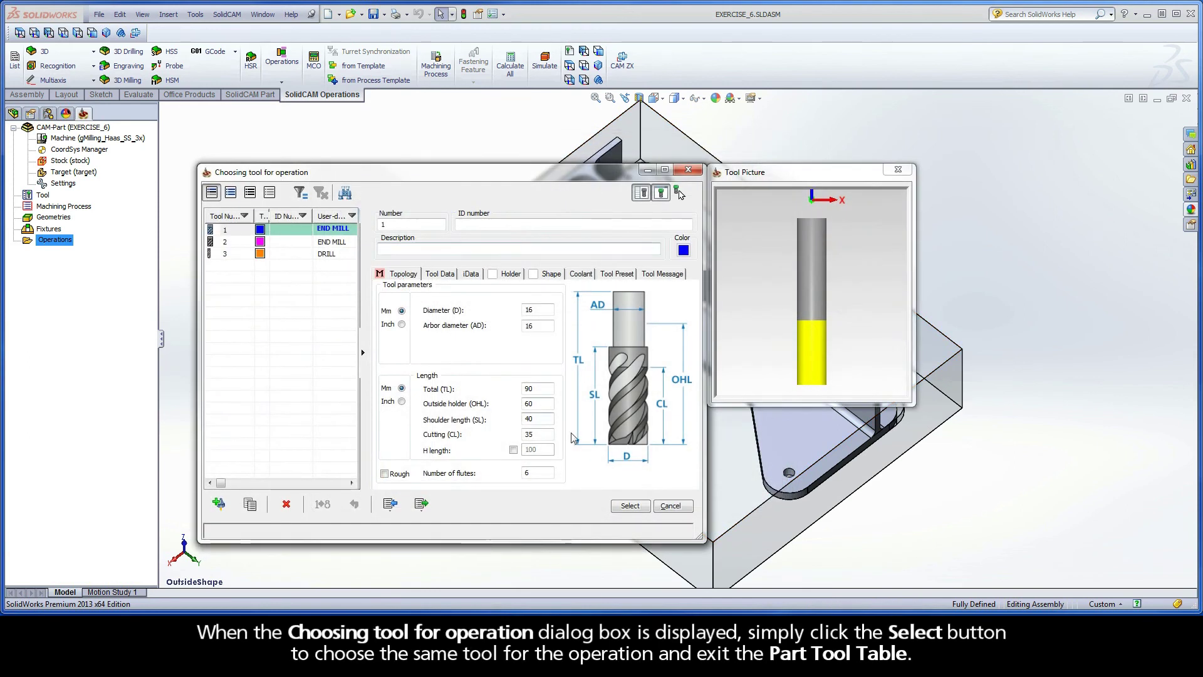
click(633, 509)
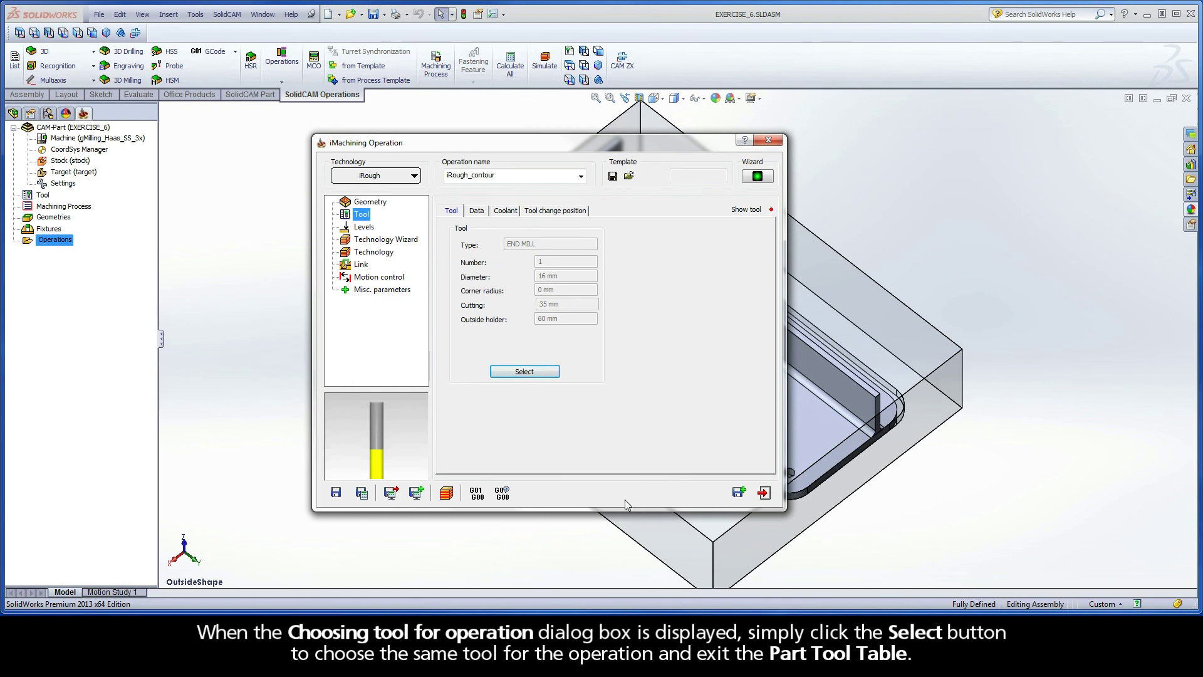
click(377, 242)
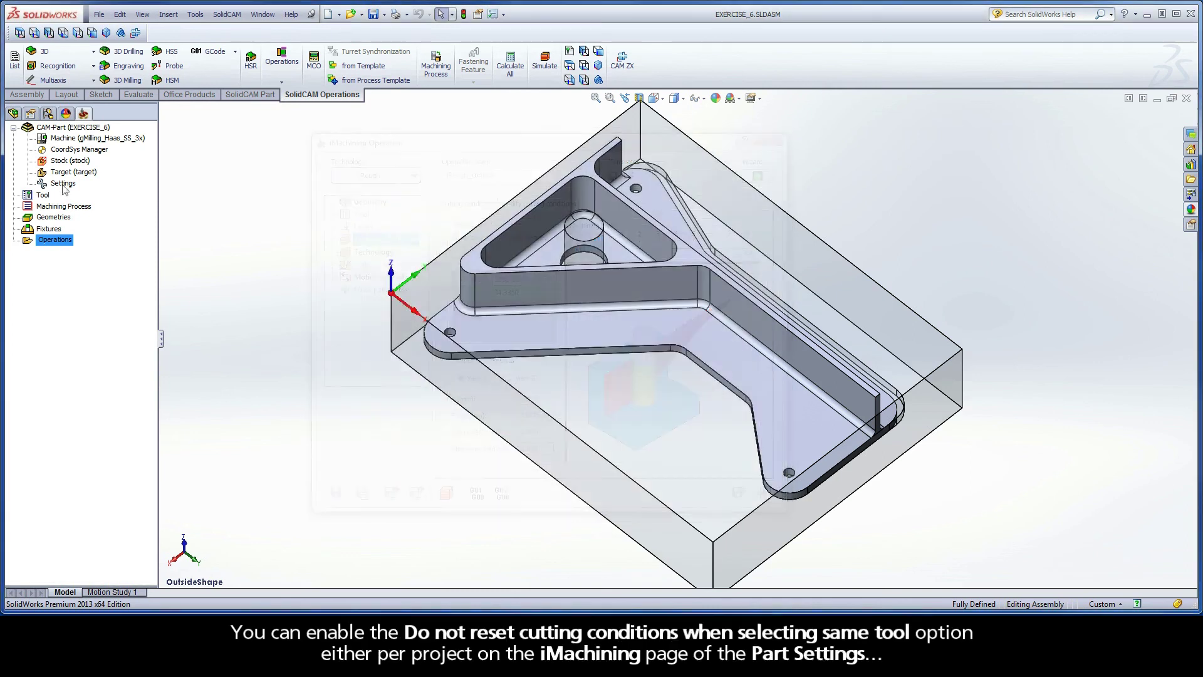
Step: In the part's iMachining settings, keep cutting conditions when the same tool is reselected
double_click(64, 183)
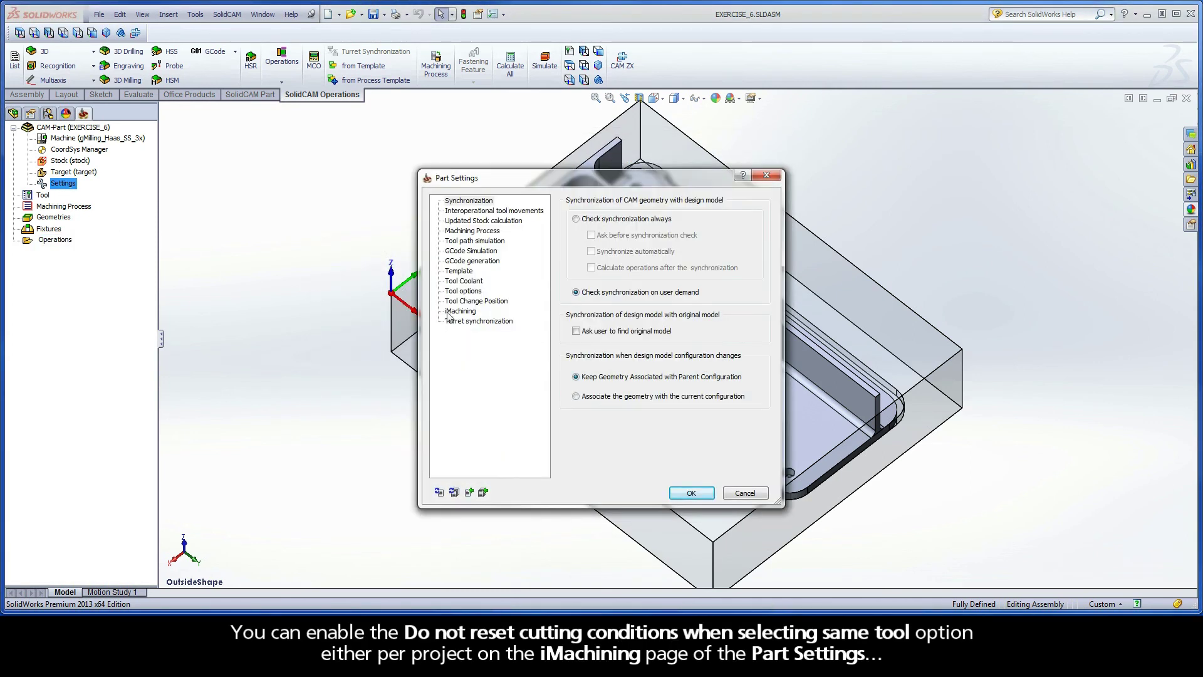
click(468, 312)
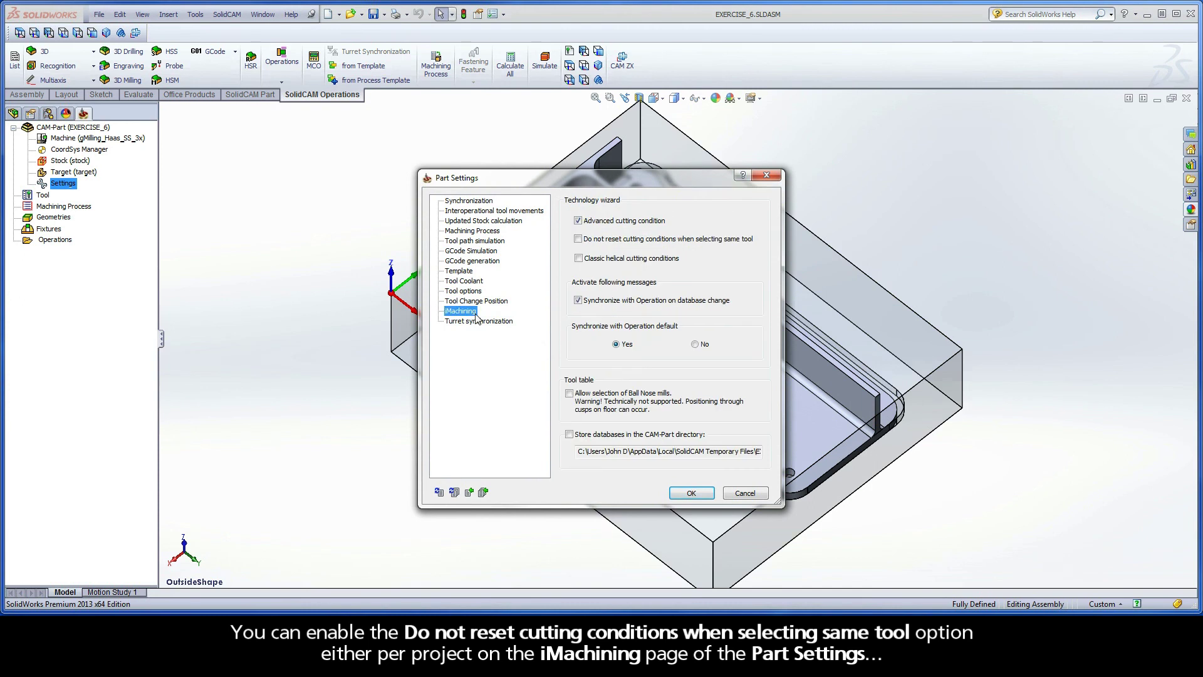
click(577, 238)
click(691, 493)
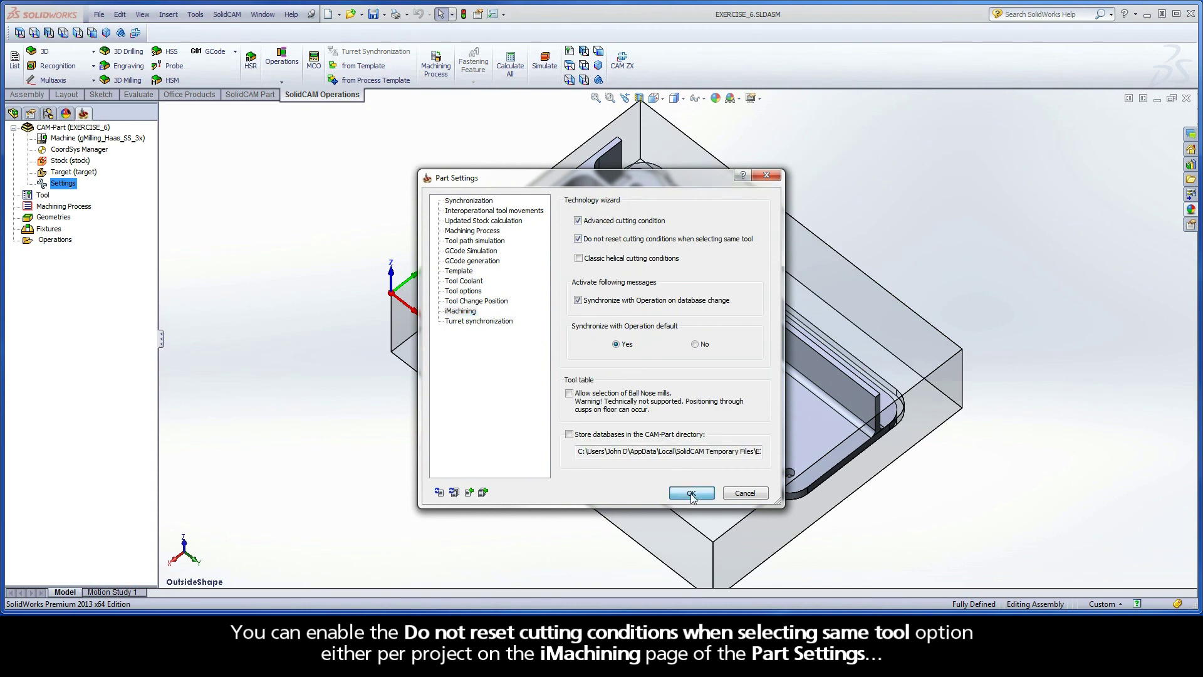
Step: Enable 'Do not reset cutting conditions when selecting same tool' in the global SolidCAM iMachining settings
click(226, 15)
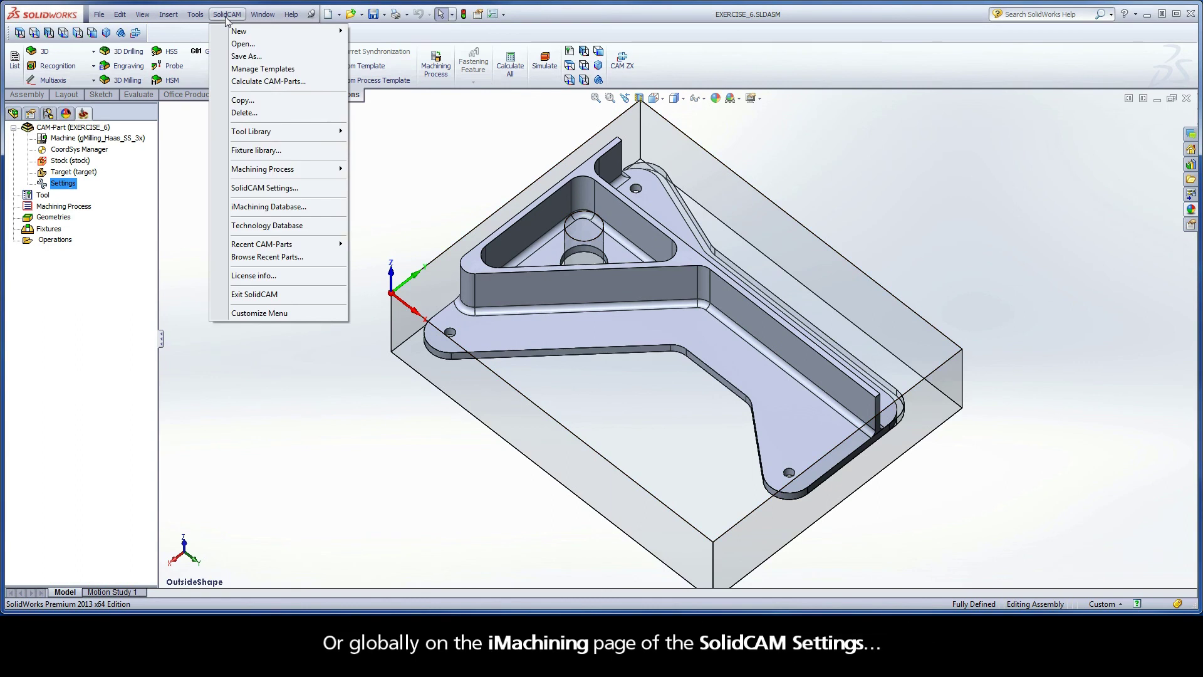
click(229, 188)
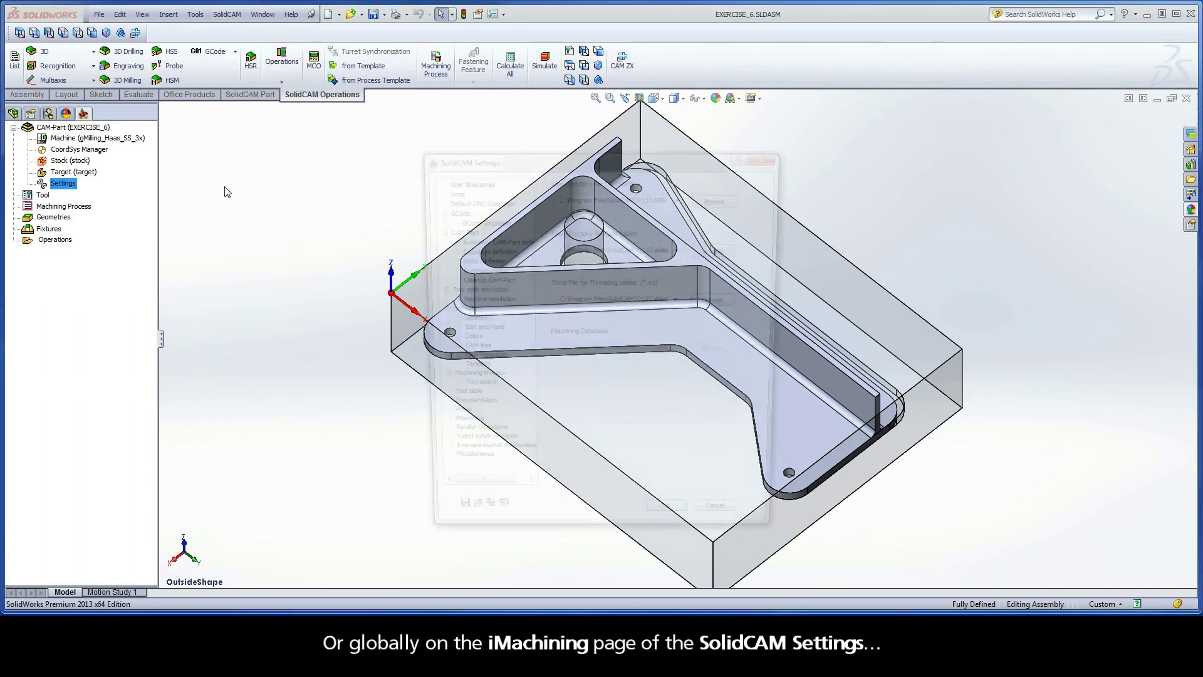
click(452, 431)
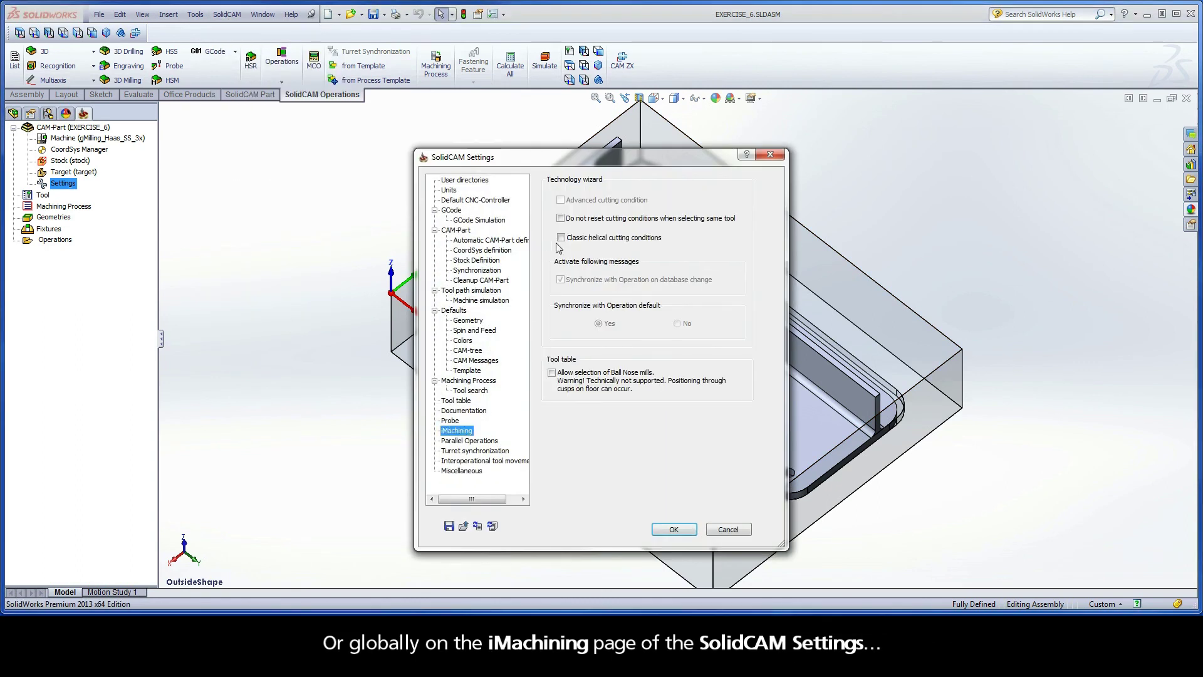
click(560, 218)
click(673, 530)
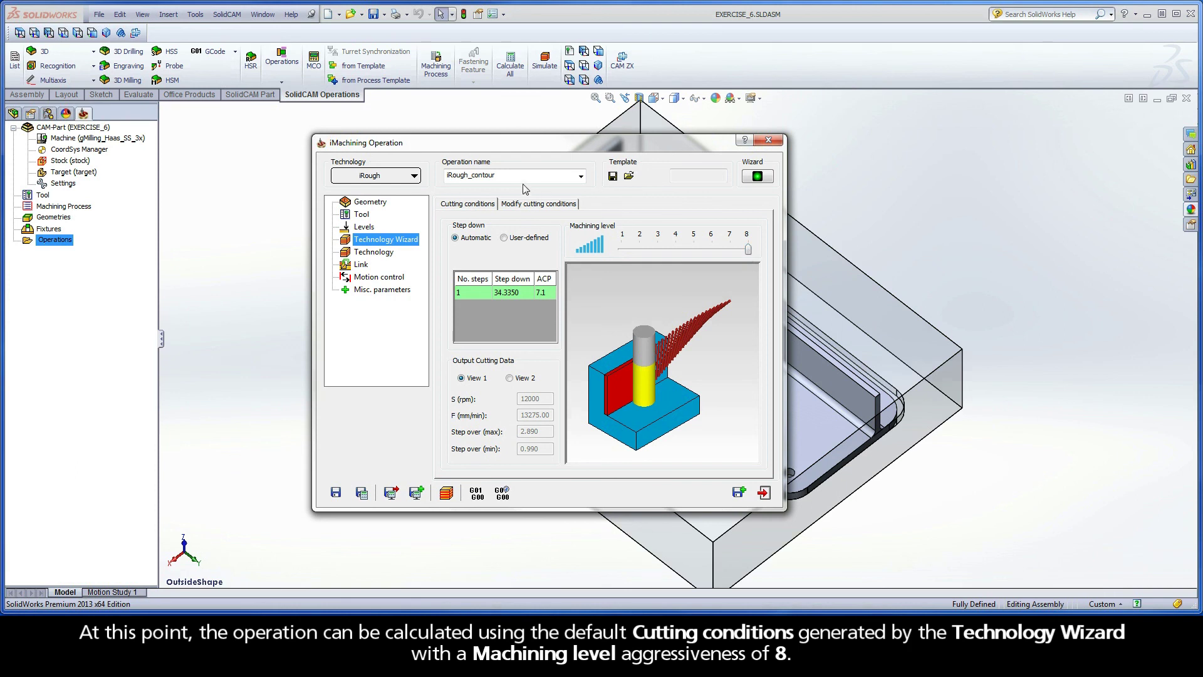
Step: Rename the operation to iRough_OutsideShape, save and calculate it, and bring up its simulation
click(508, 175)
drag(508, 175, 473, 175)
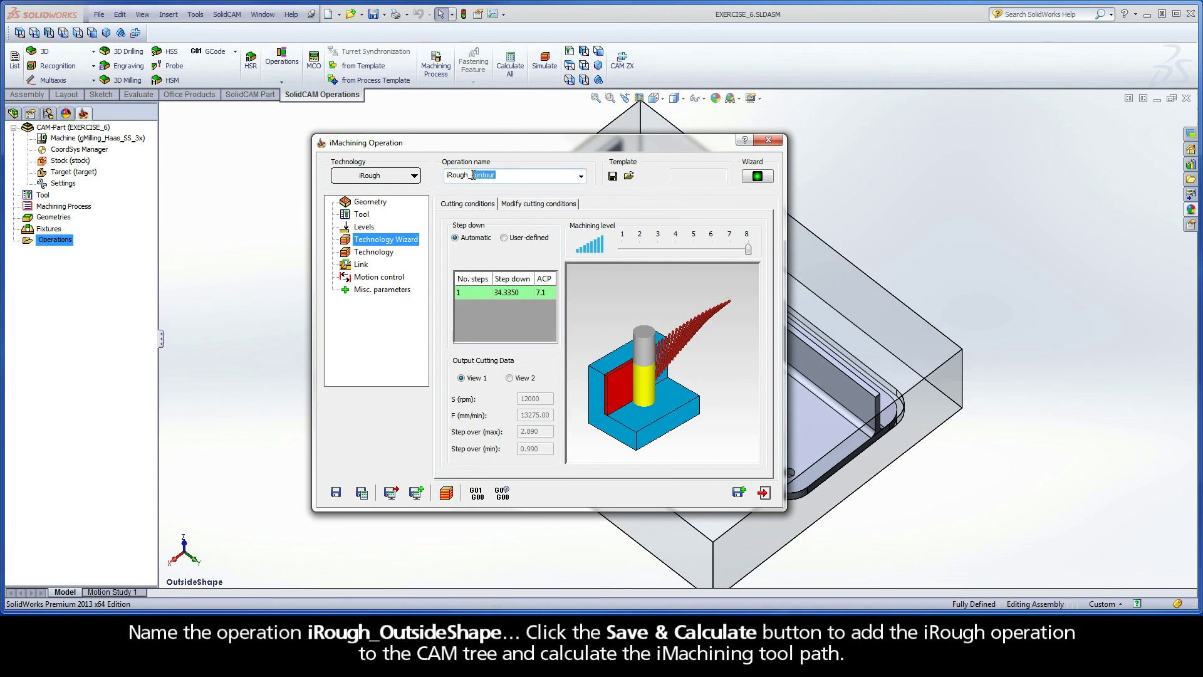
text(OutsideShape)
click(362, 490)
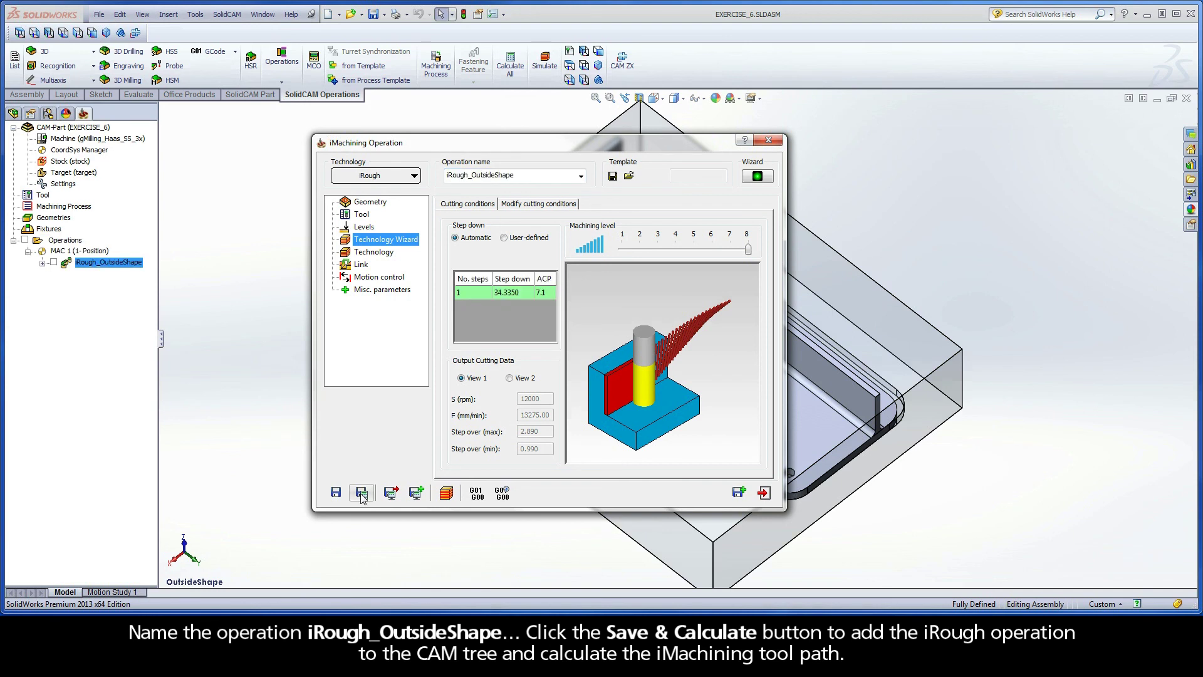
click(446, 494)
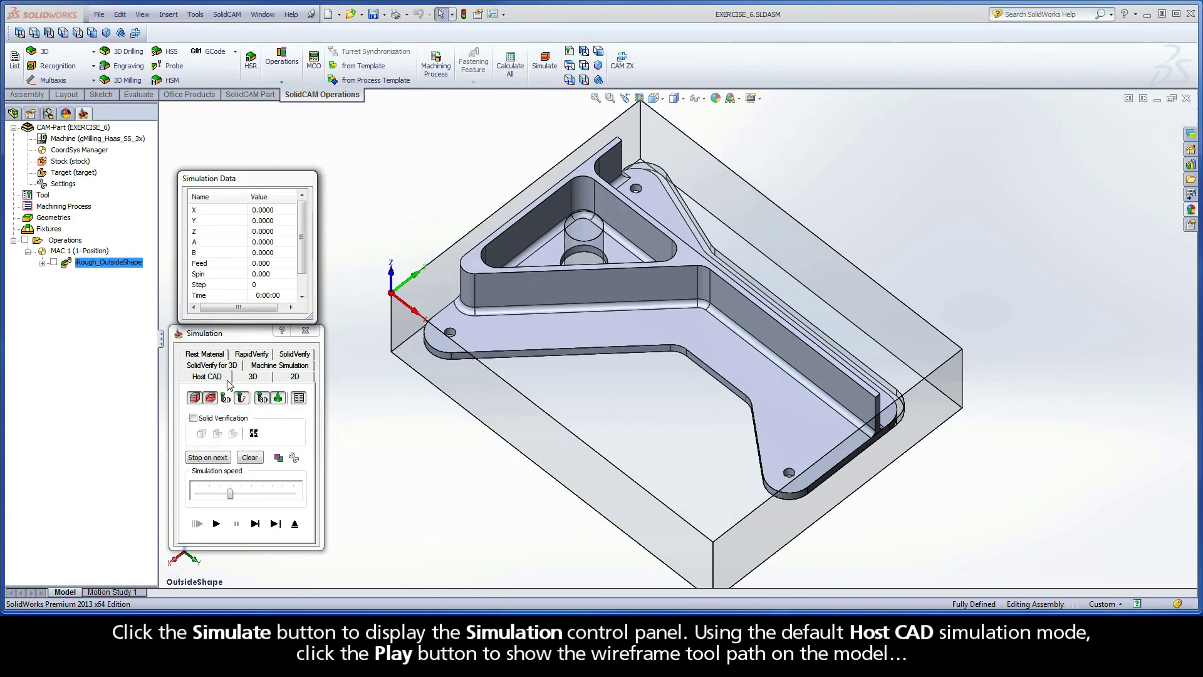
Step: Play the iRough_OutsideShape tool path at faster speed, then exit back to the operation dialog
click(216, 523)
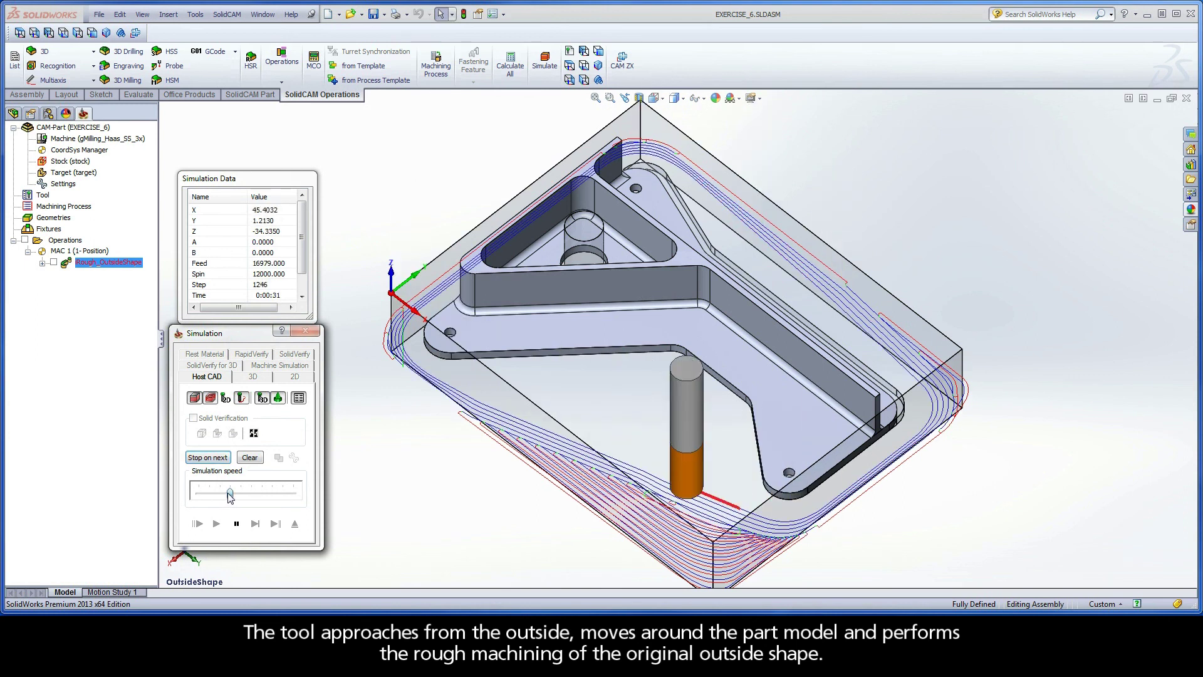
drag(250, 497, 263, 496)
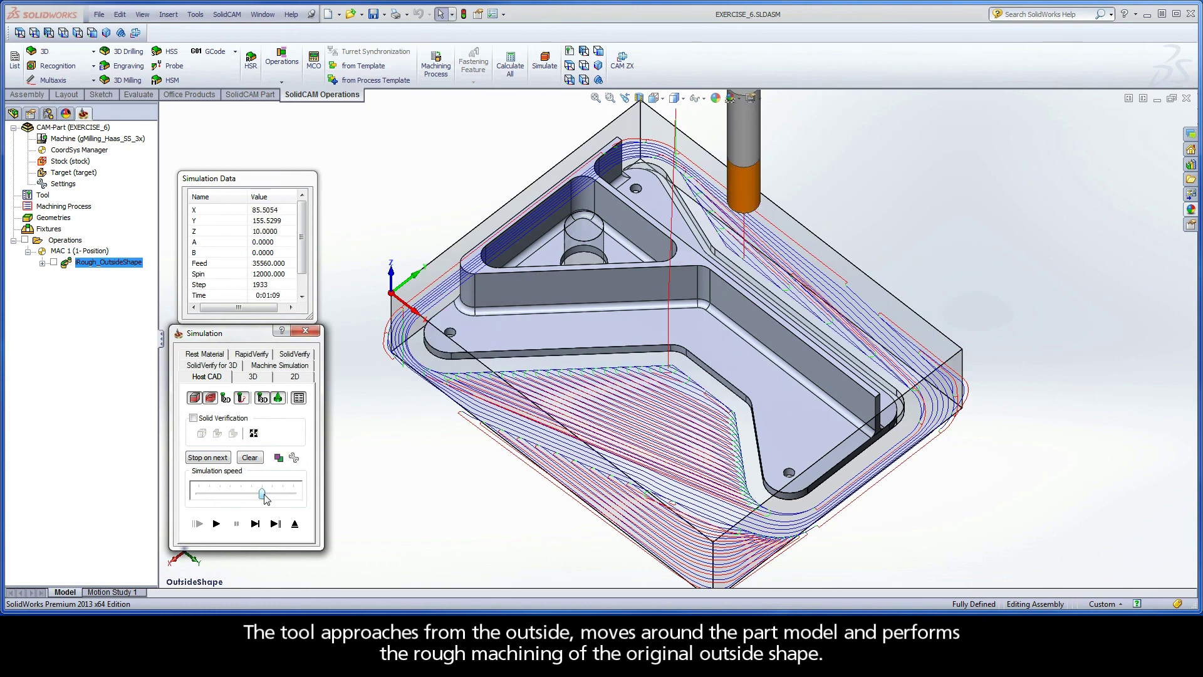
click(295, 525)
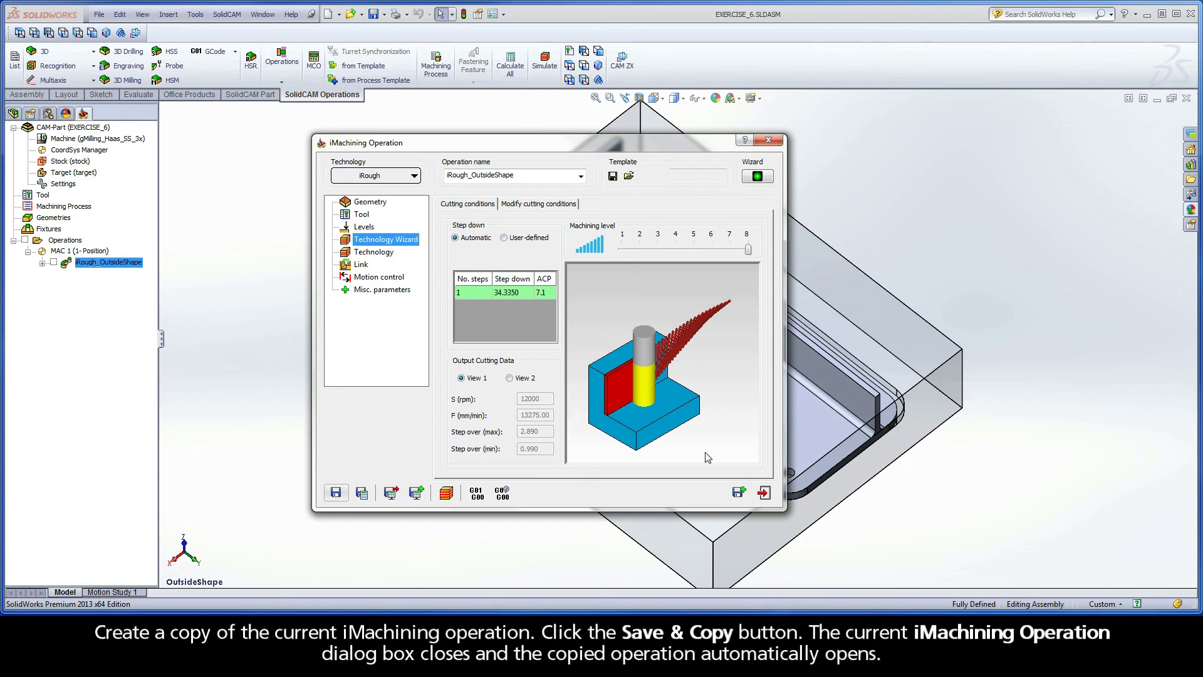
Step: Duplicate the roughing operation and switch the copy's technology to iFinish
click(739, 493)
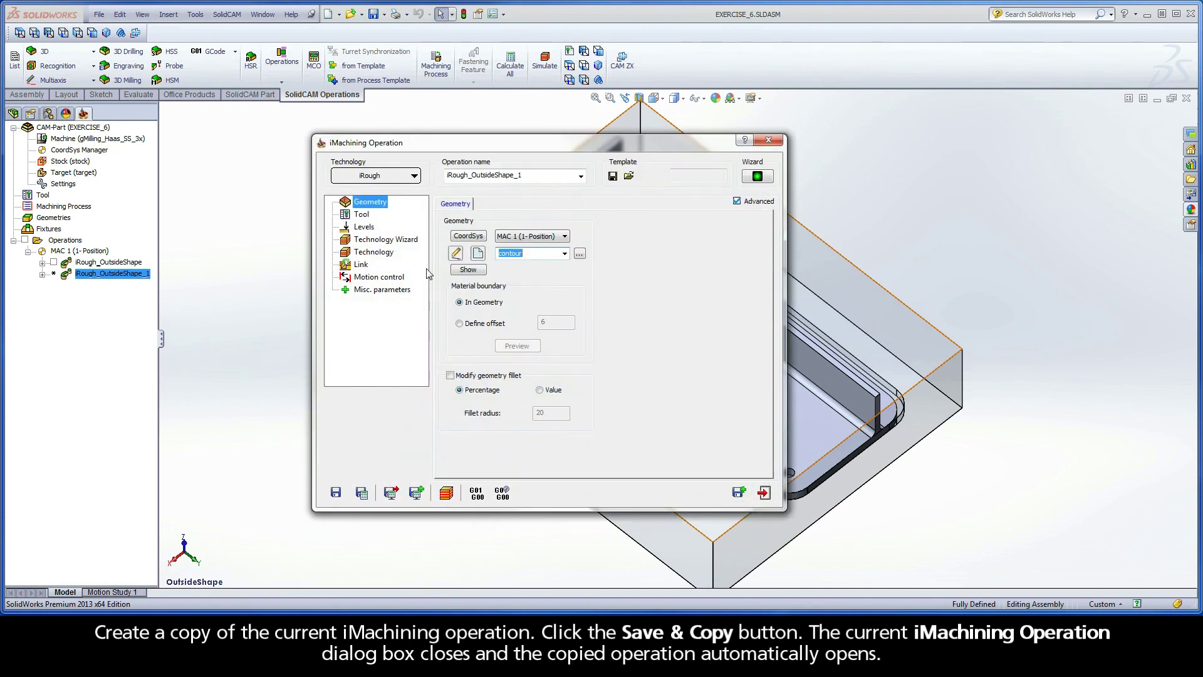
click(387, 177)
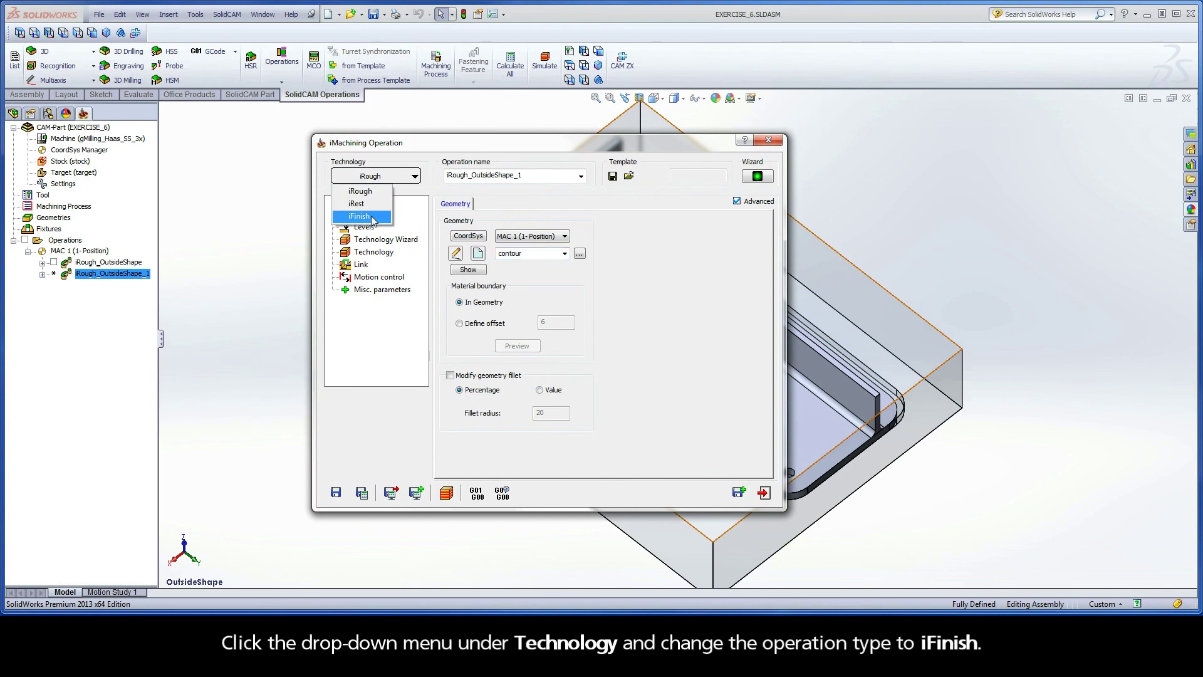
click(359, 216)
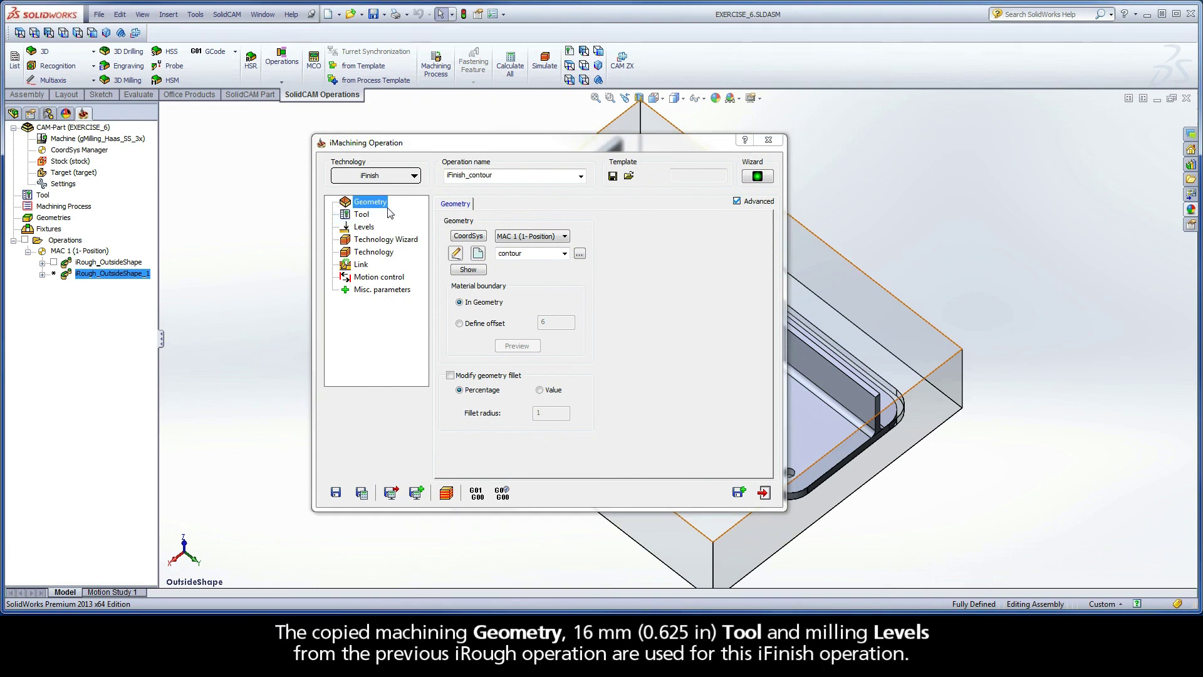
Step: Review the copy's inherited 16 mm tool, milling levels and machining level 8
click(362, 214)
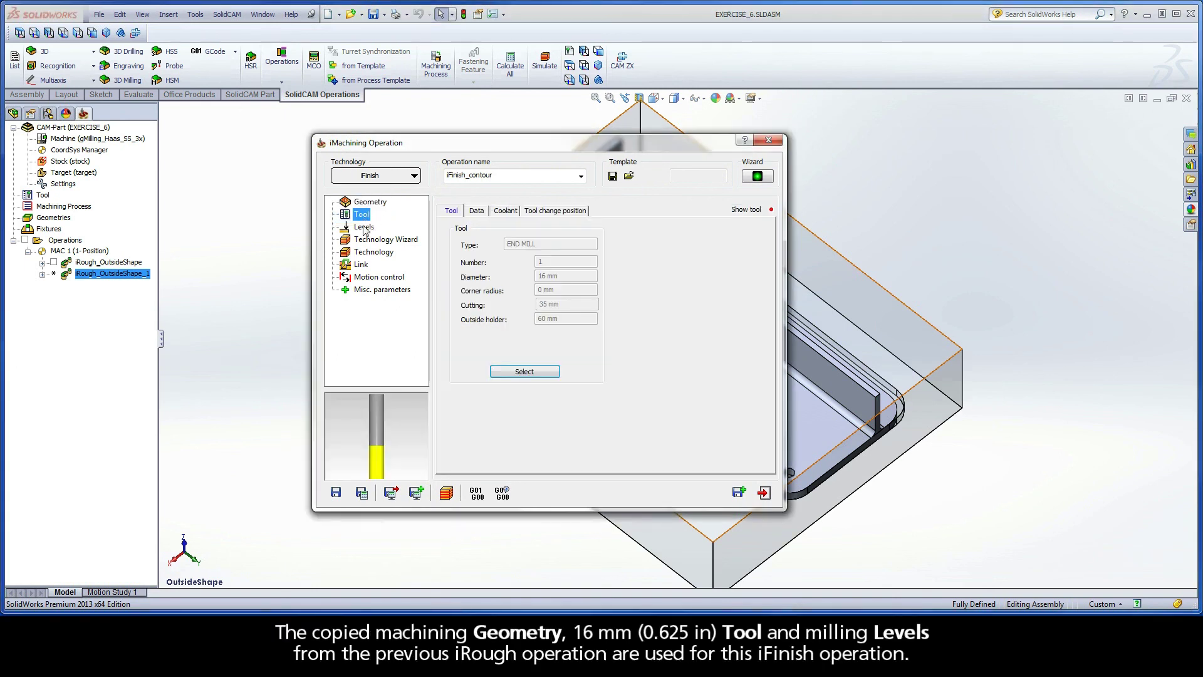
click(364, 229)
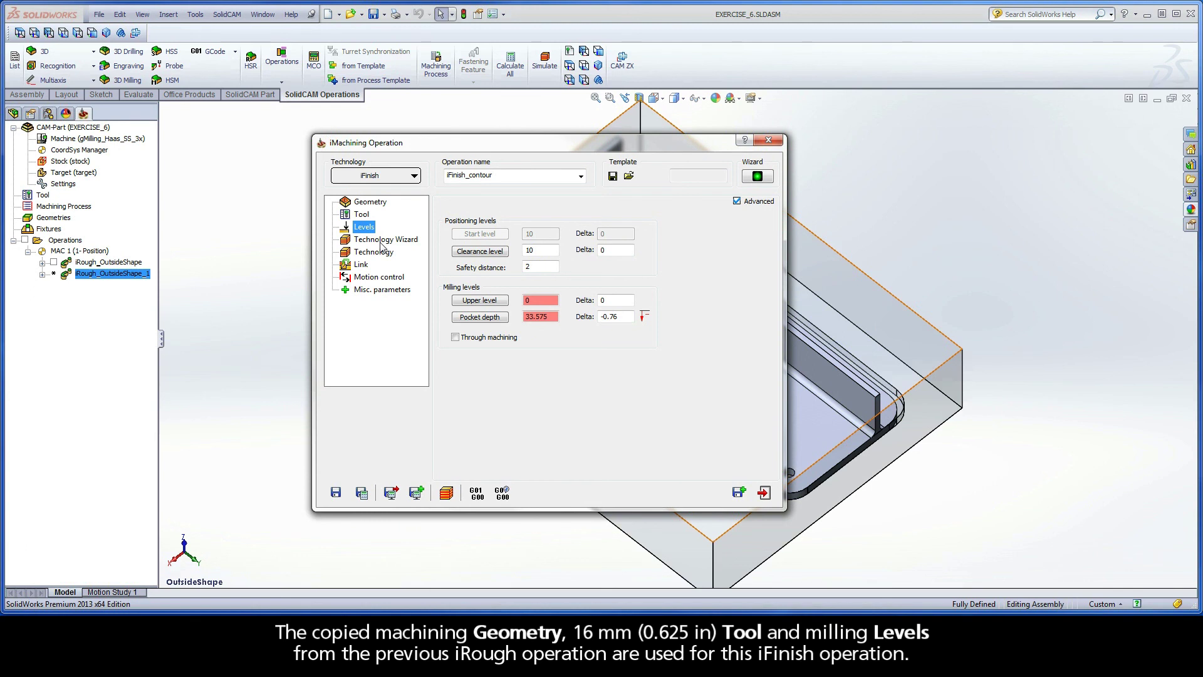
click(382, 240)
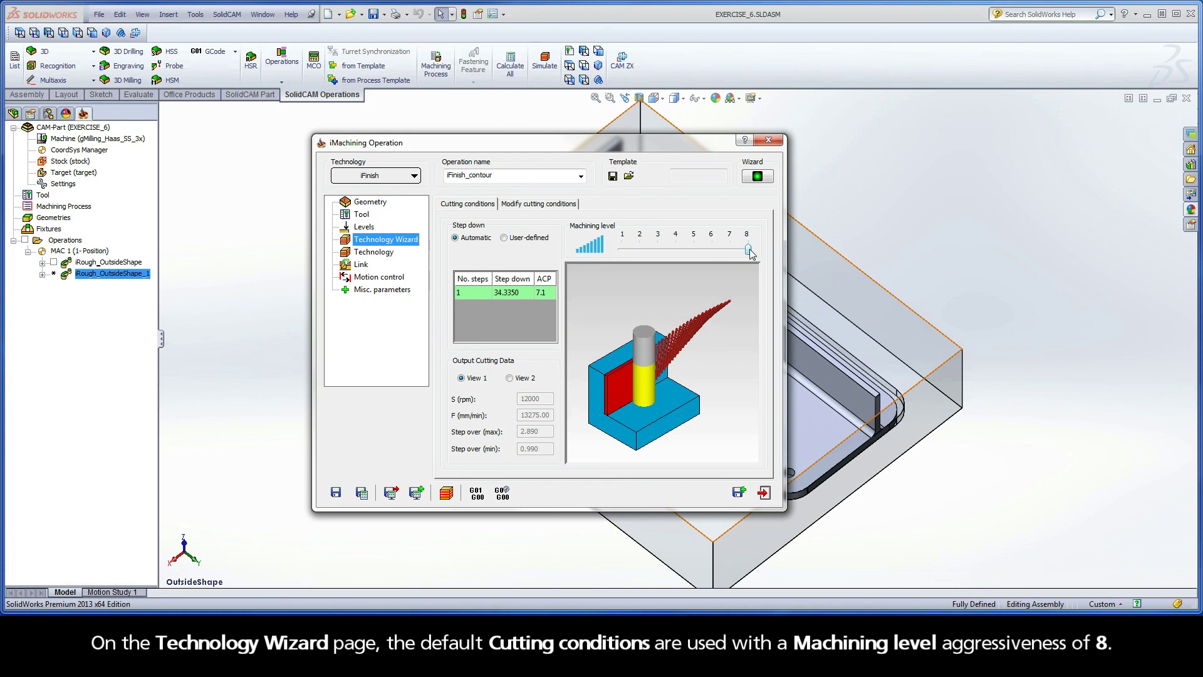
Step: Show iFinish_contour's iRest data: parent iRough_OutsideShape, tool diameter 16, wall offset 0.24, fillet radius 1.6
click(378, 252)
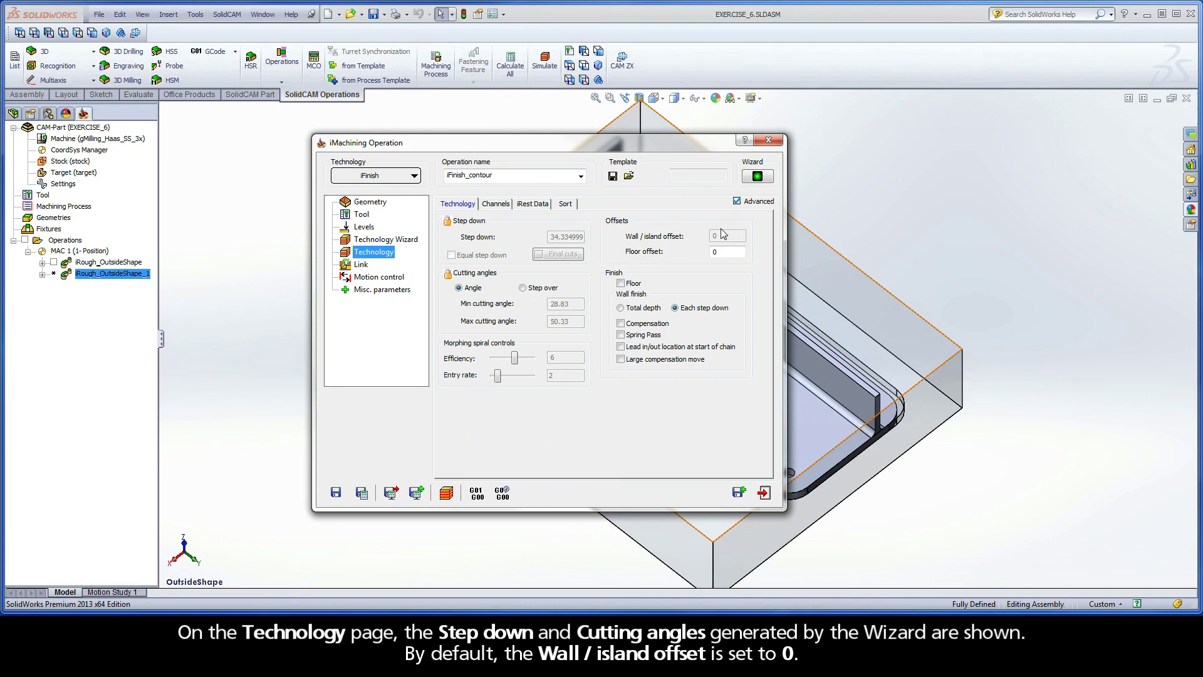
click(533, 205)
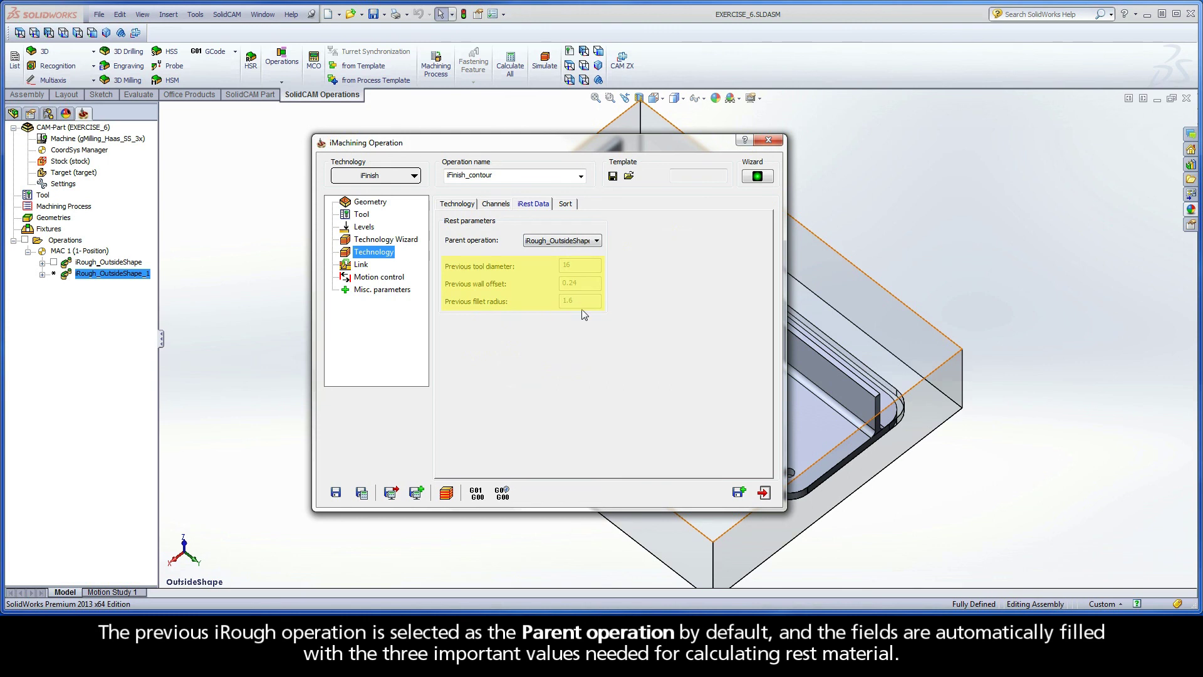
Step: Rename the finish operation to iFinish_OutsideShape, then save and calculate it
click(493, 175)
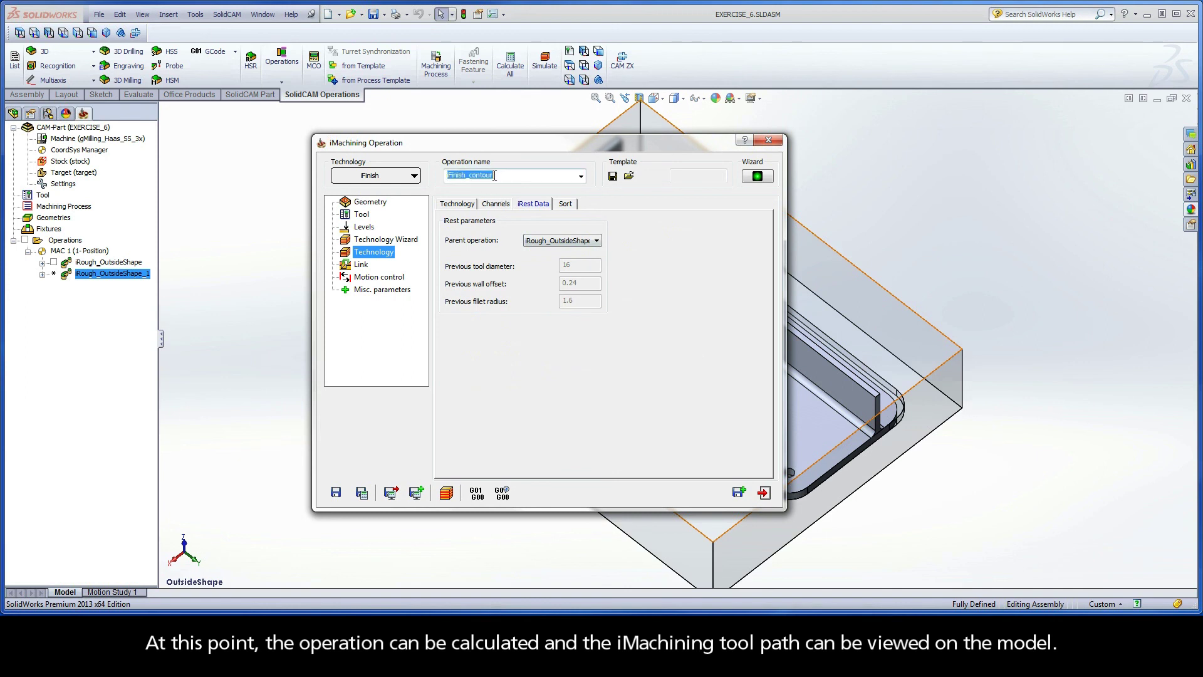
drag(493, 175, 470, 176)
text(Outside)
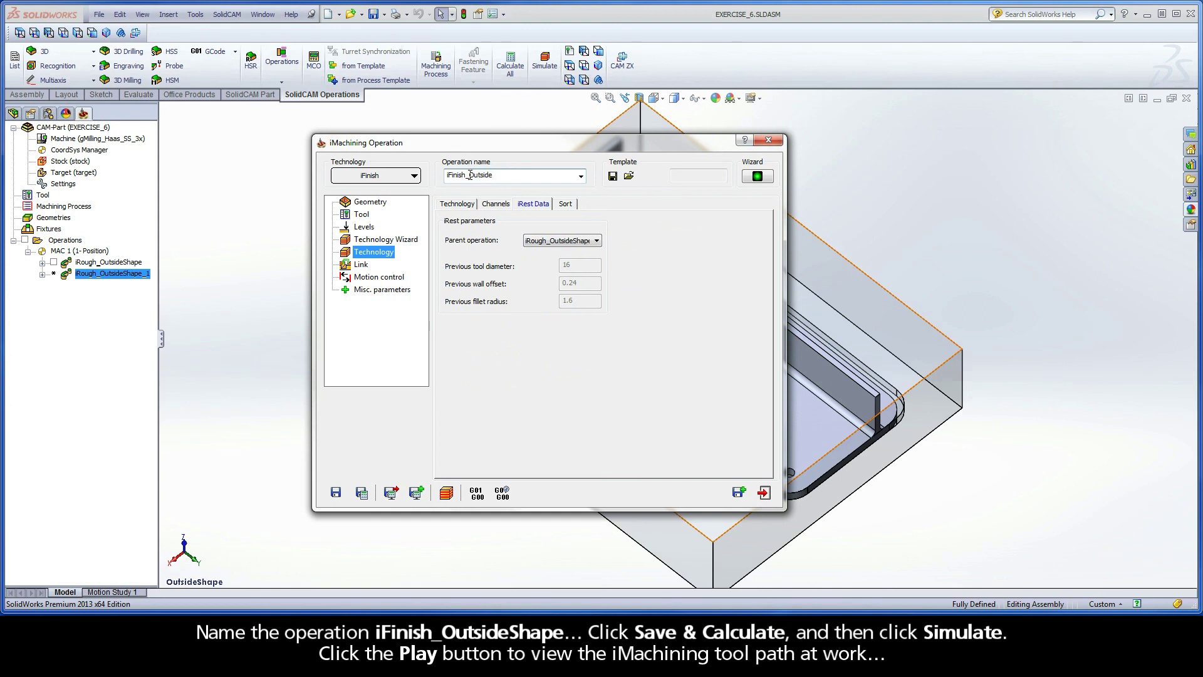
text(Shape)
click(362, 493)
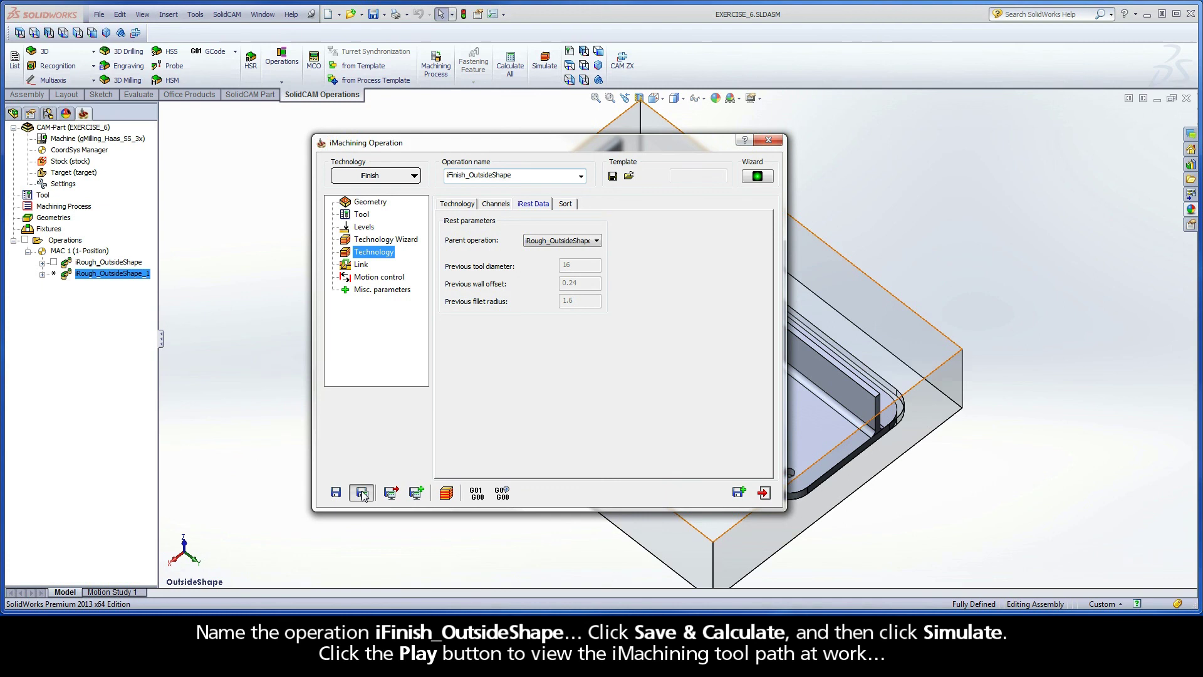
Step: Play the finishing tool path simulation at slower speed, then close the simulation and operation dialog
click(447, 494)
drag(261, 493, 230, 493)
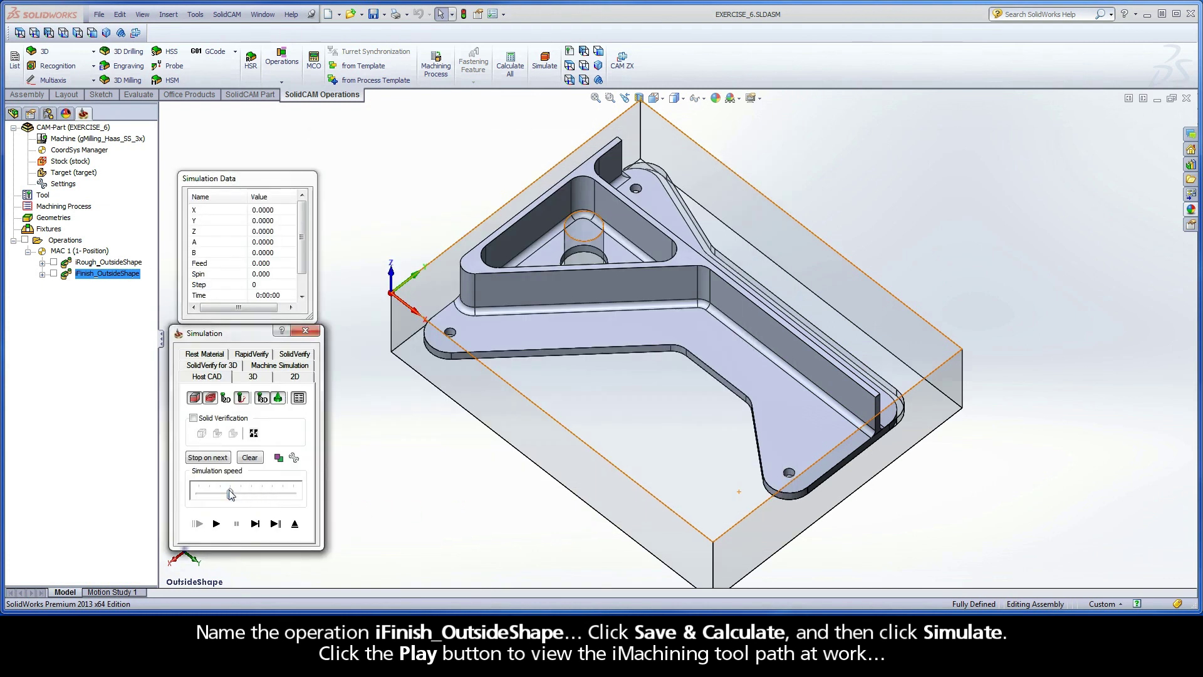
click(217, 524)
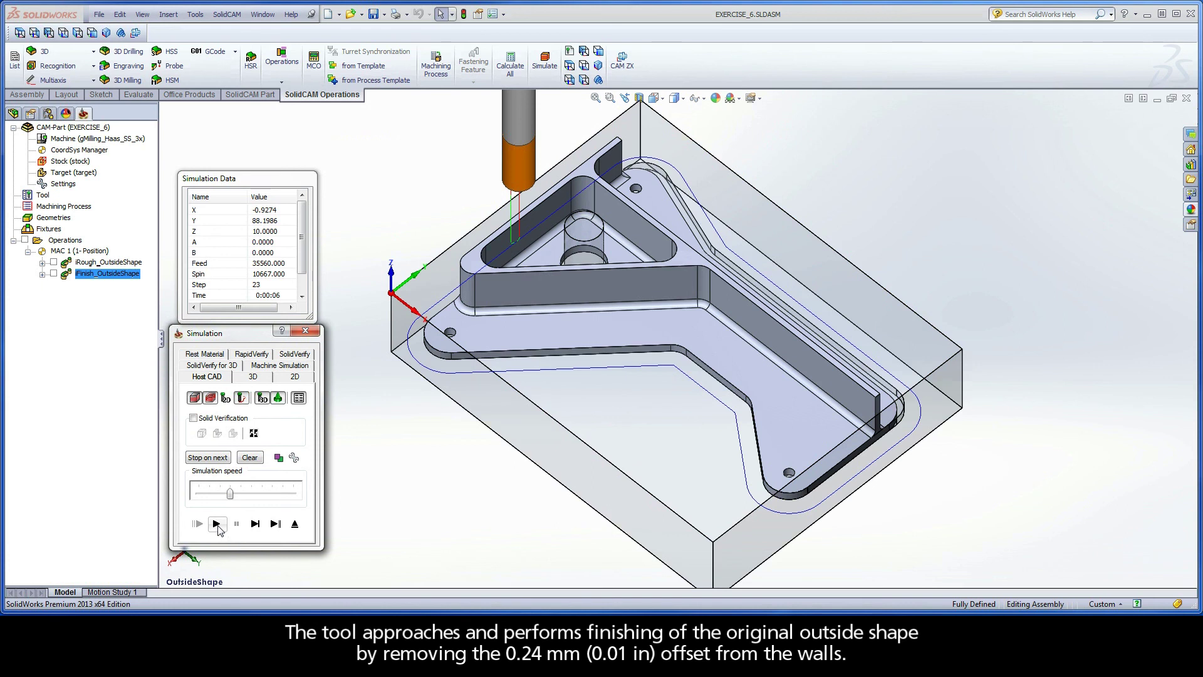
click(295, 525)
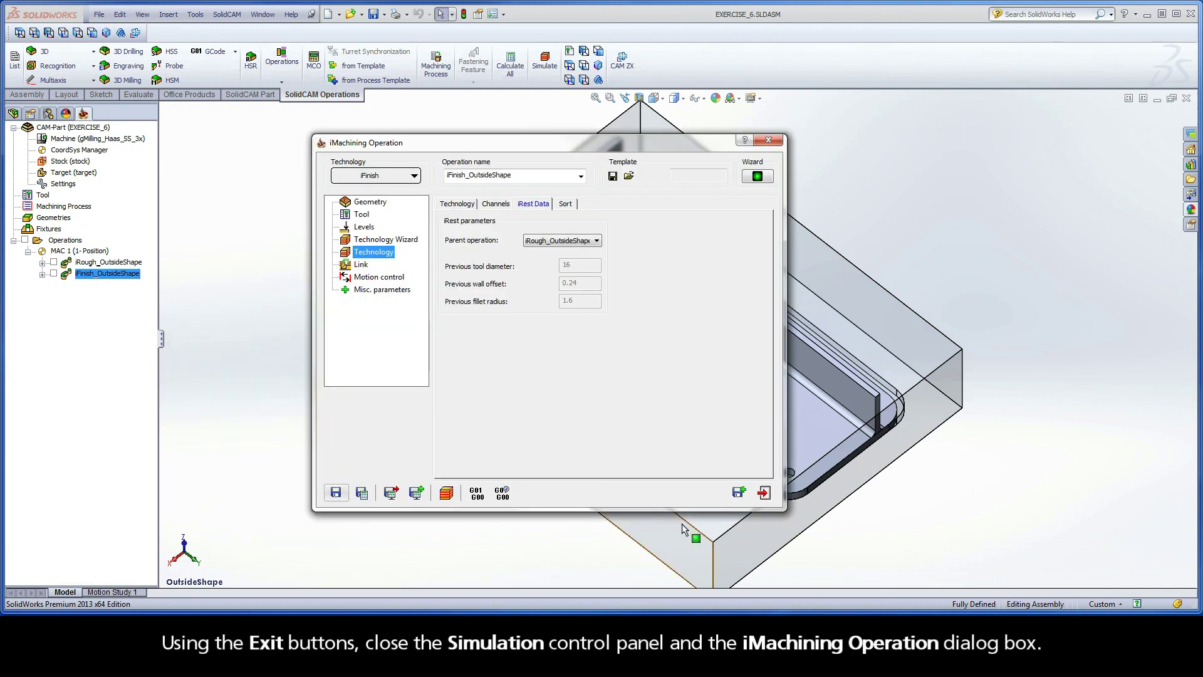
click(764, 493)
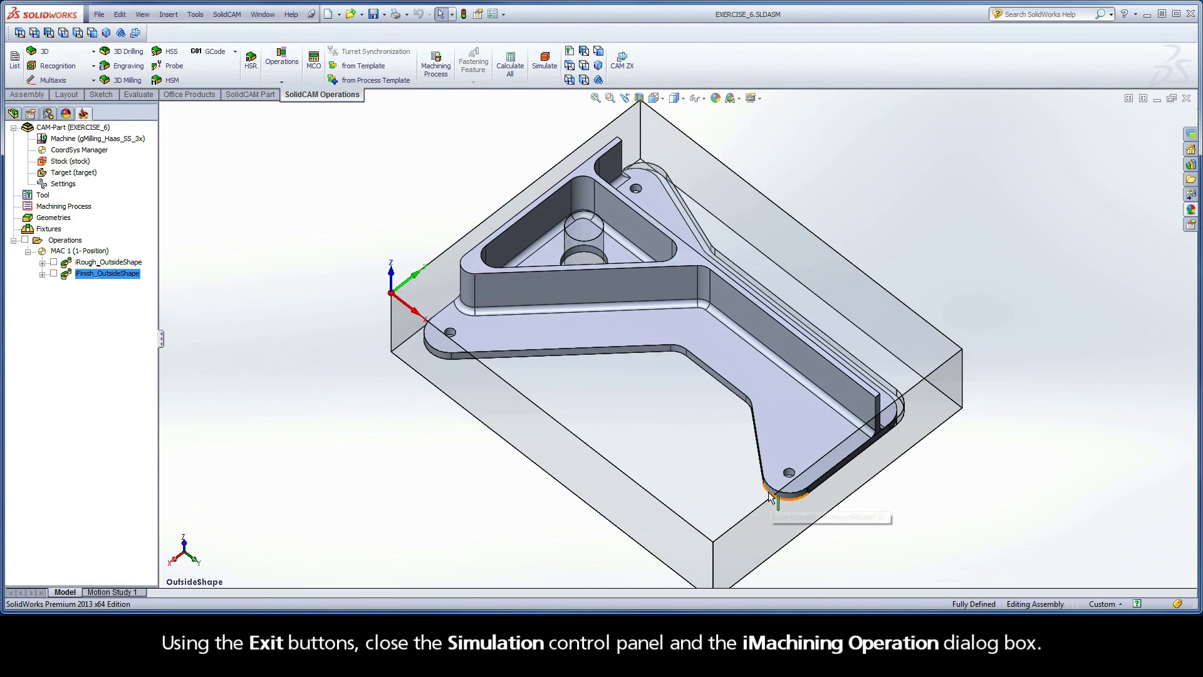